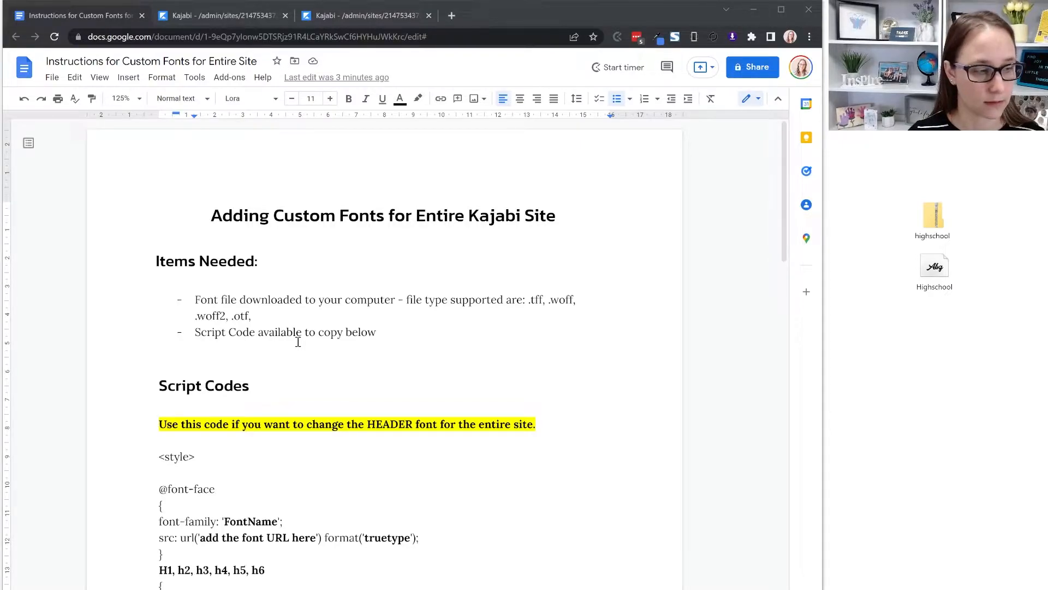
Examine the instructions document, the contents of the downloaded highschool archive and the Highschool font preview.
scroll(298, 342, "down", 1)
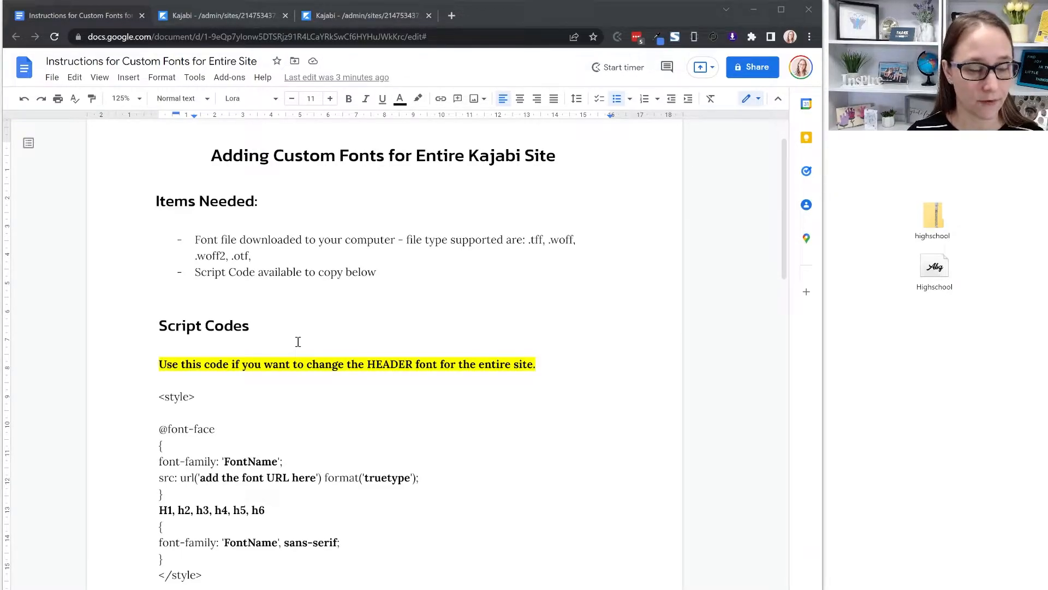
scroll(437, 330, "up", 1)
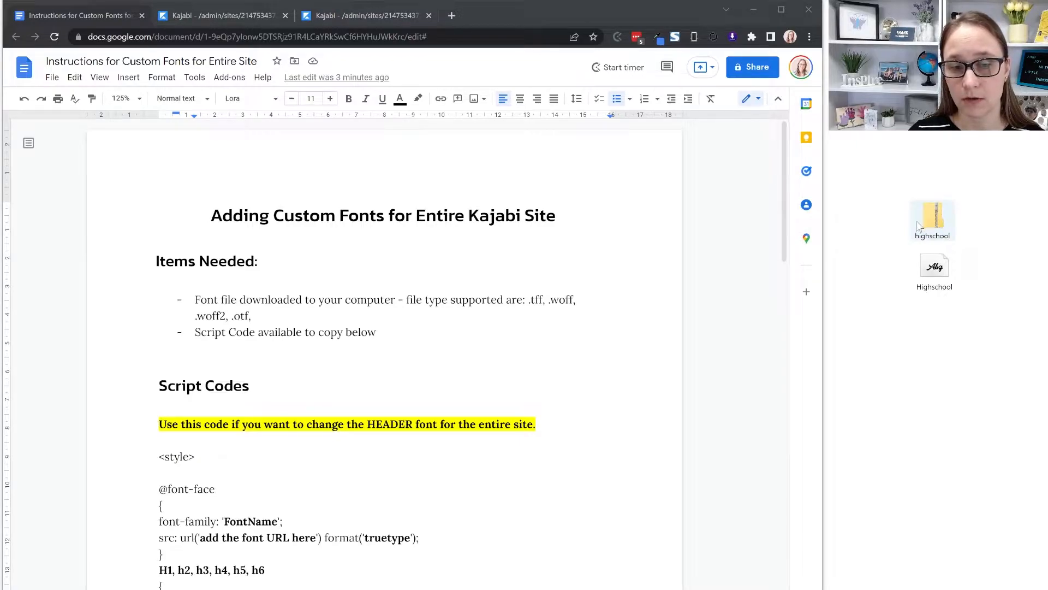
double_click(934, 218)
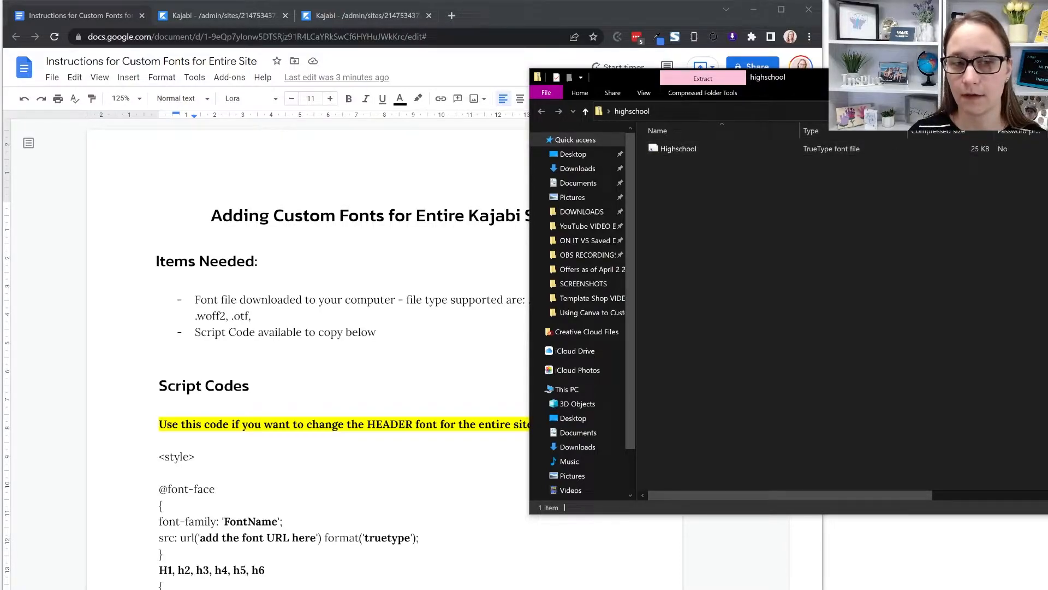
left_click(1037, 77)
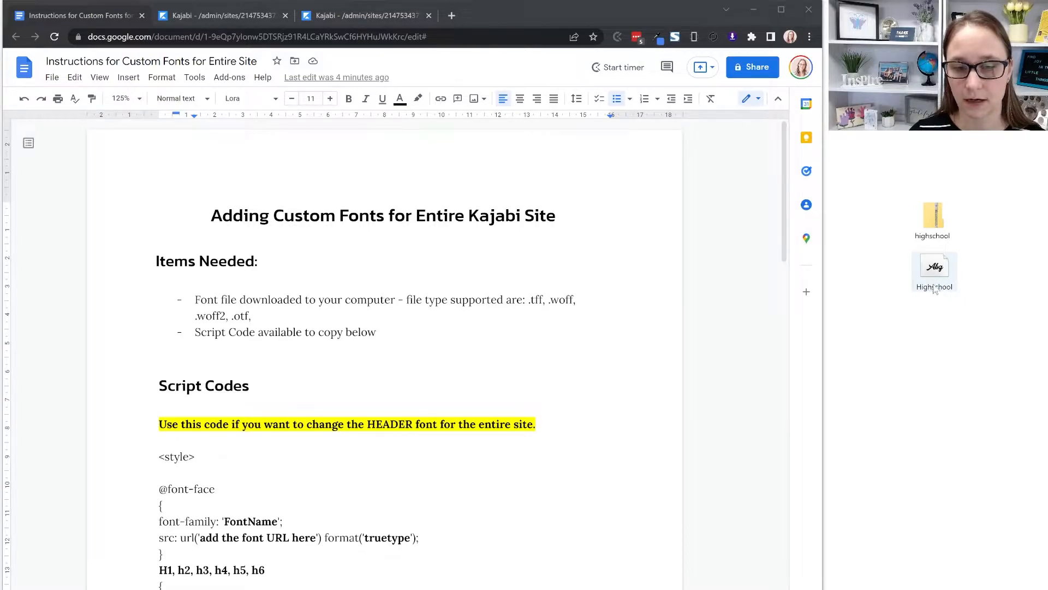
double_click(935, 268)
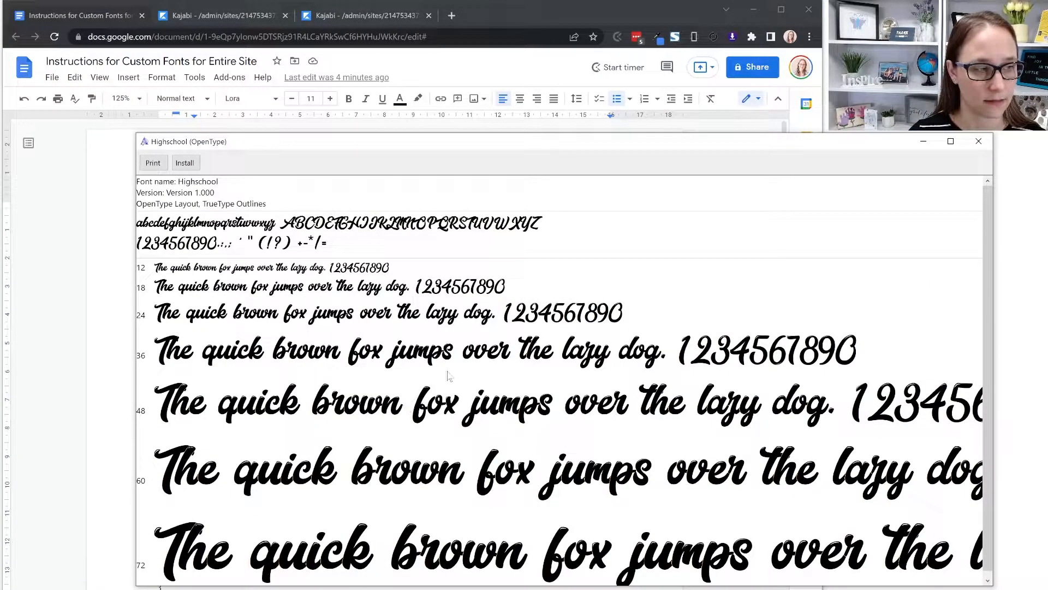
left_click(978, 141)
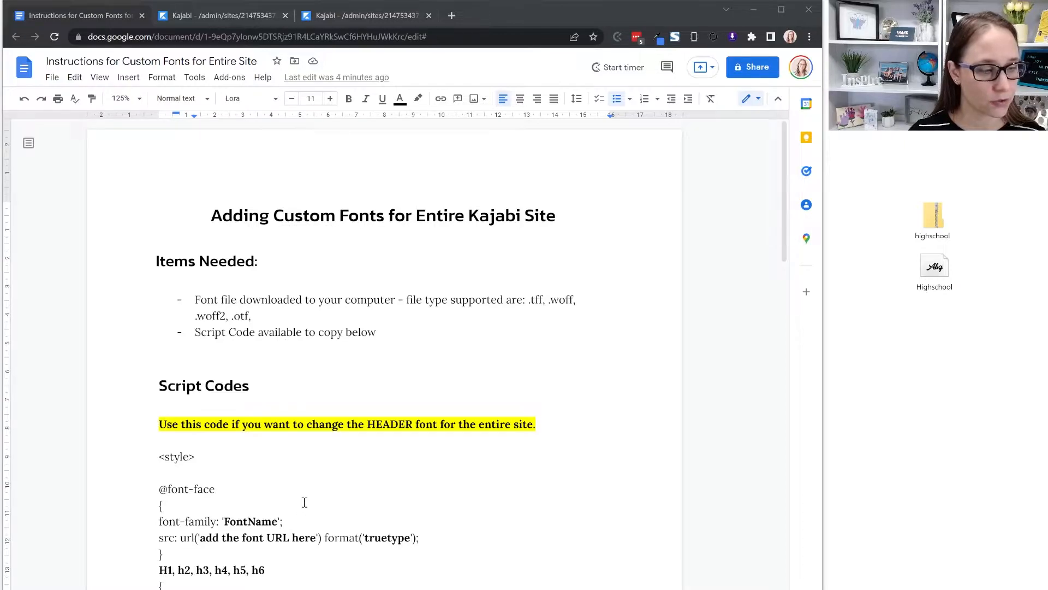
scroll(300, 445, "down", 9)
scroll(210, 377, "up", 9)
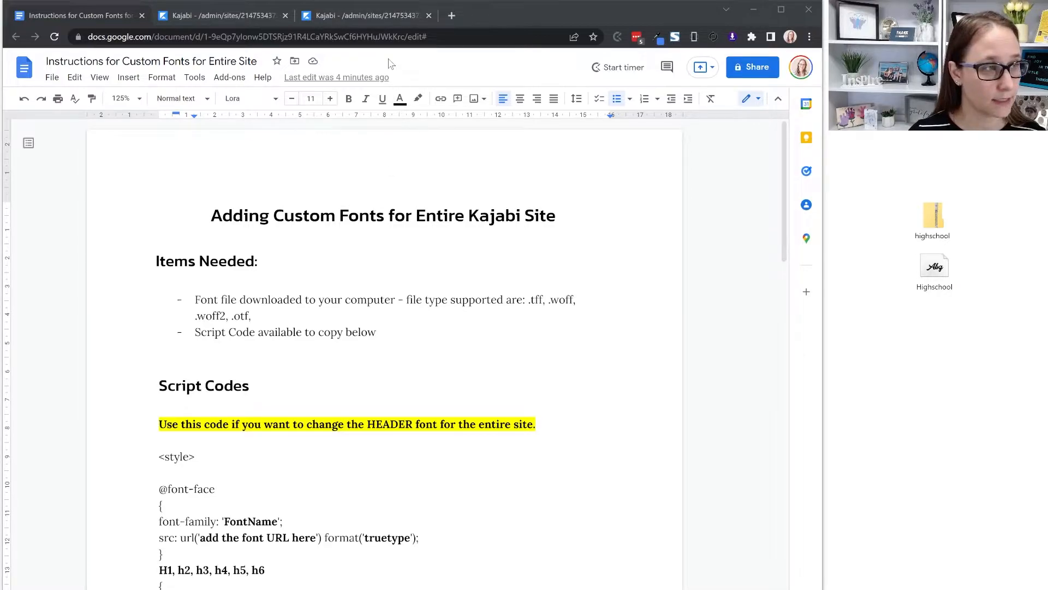
In Kajabi, create a landing page from the Blank template with the title "Assets Page - DO NOT DELETE".
left_click(369, 15)
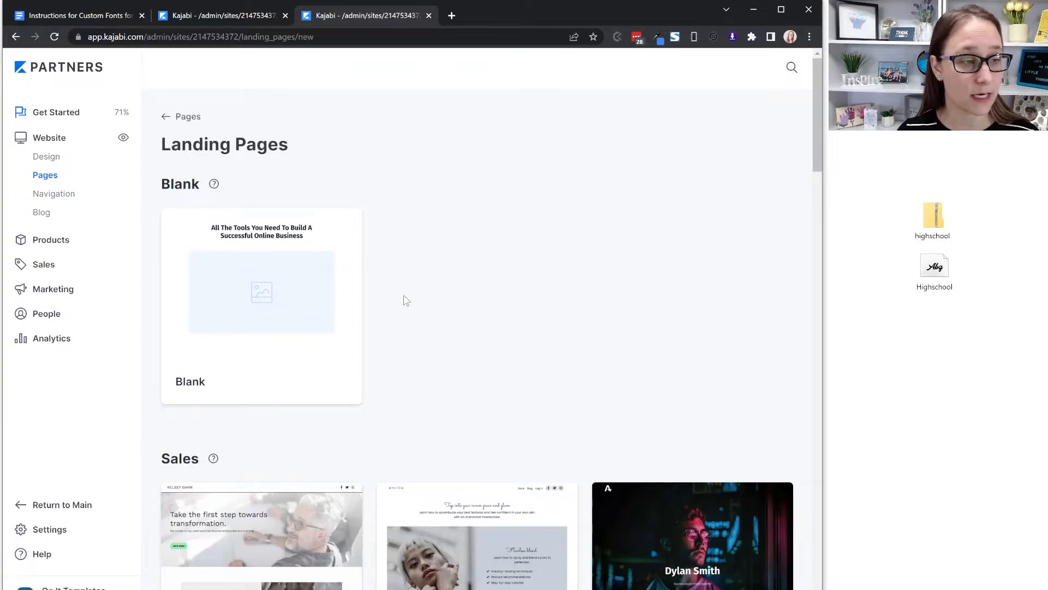
mouse_move(315, 284)
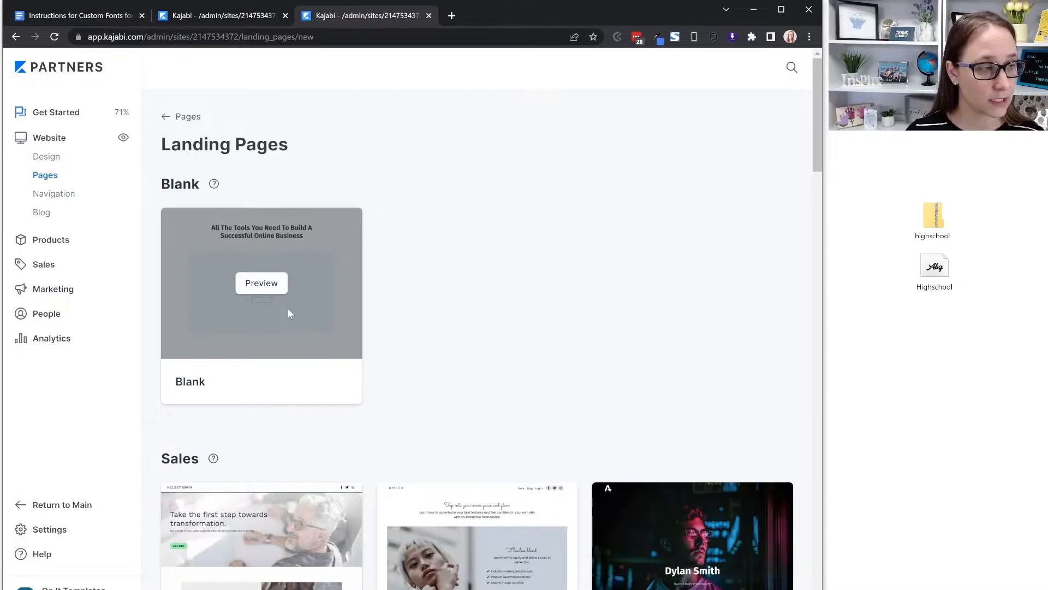
left_click(261, 283)
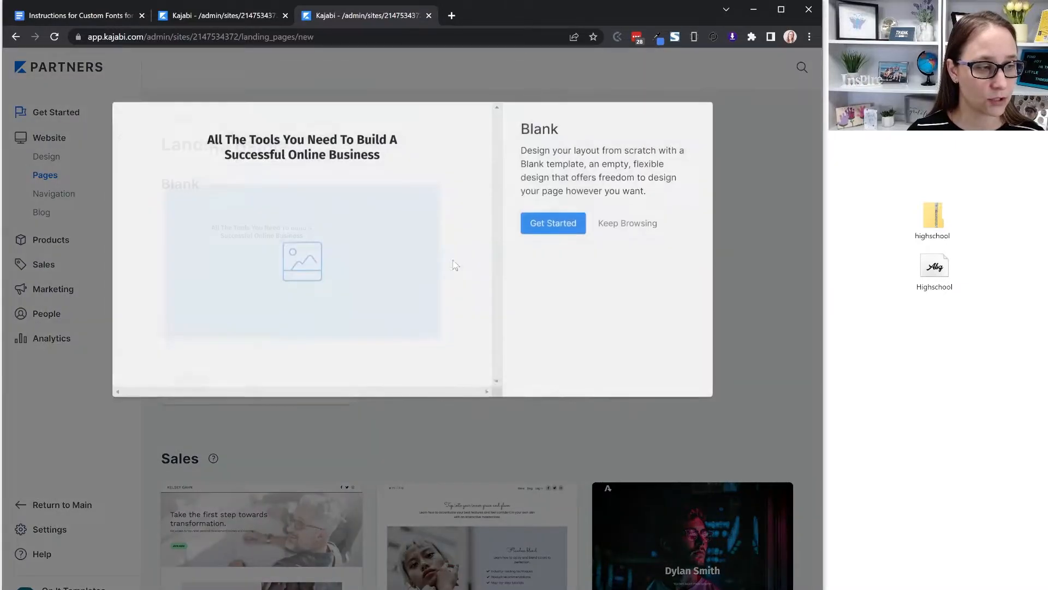
left_click(563, 224)
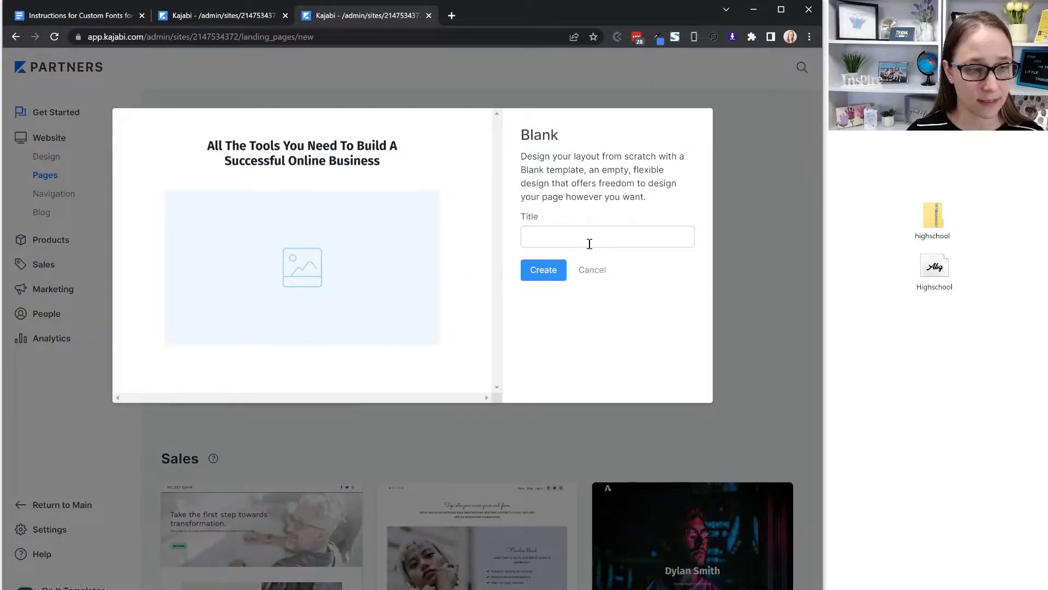
left_click(587, 240)
left_click(572, 265)
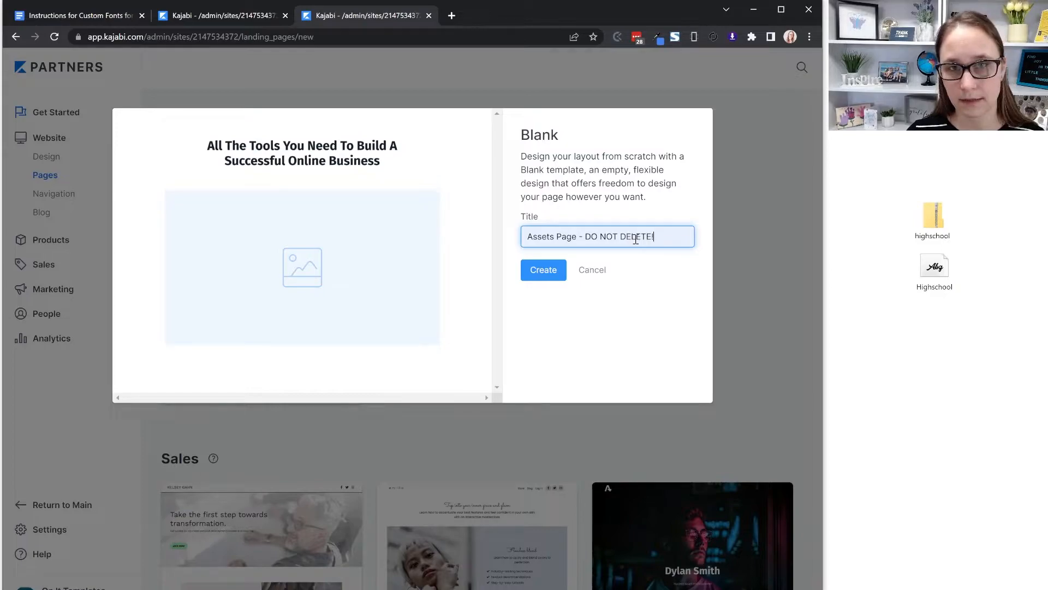
left_click(545, 269)
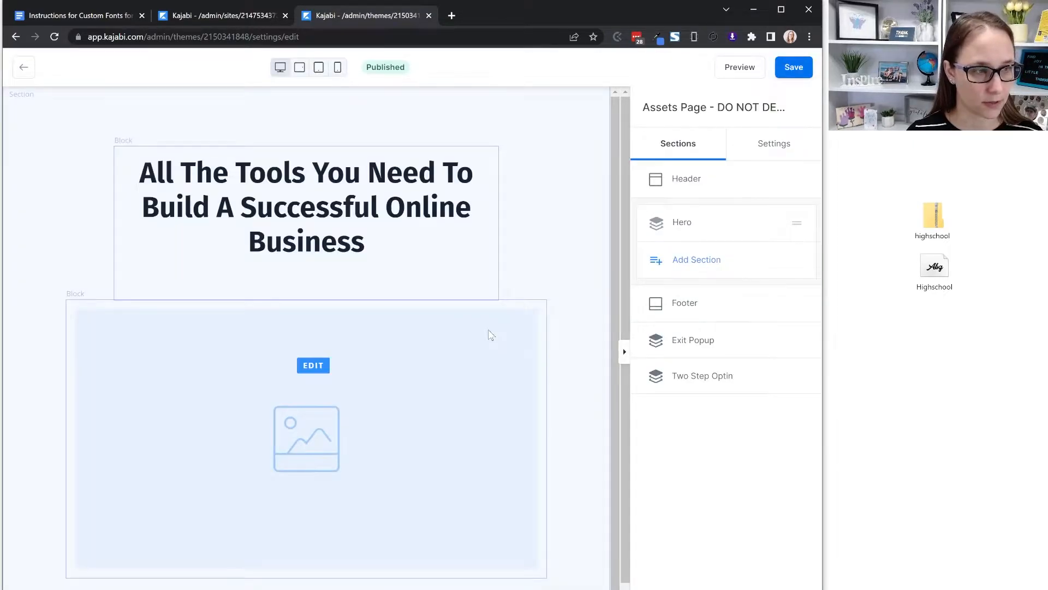
Delete the image block from the page's Hero section.
left_click(503, 334)
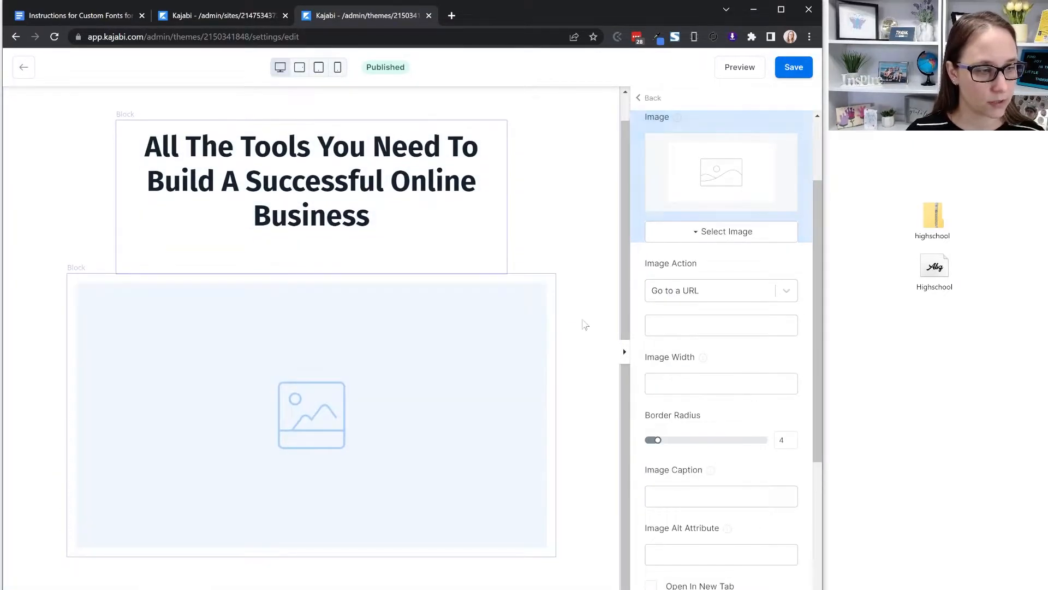
scroll(760, 224, "up", 2)
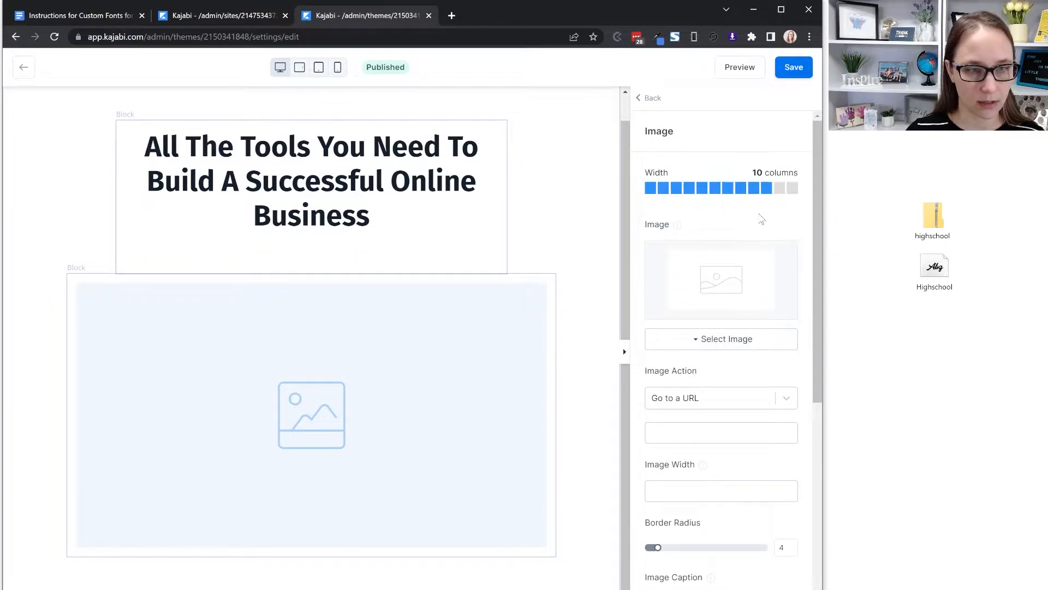
left_click(652, 99)
left_click(773, 214)
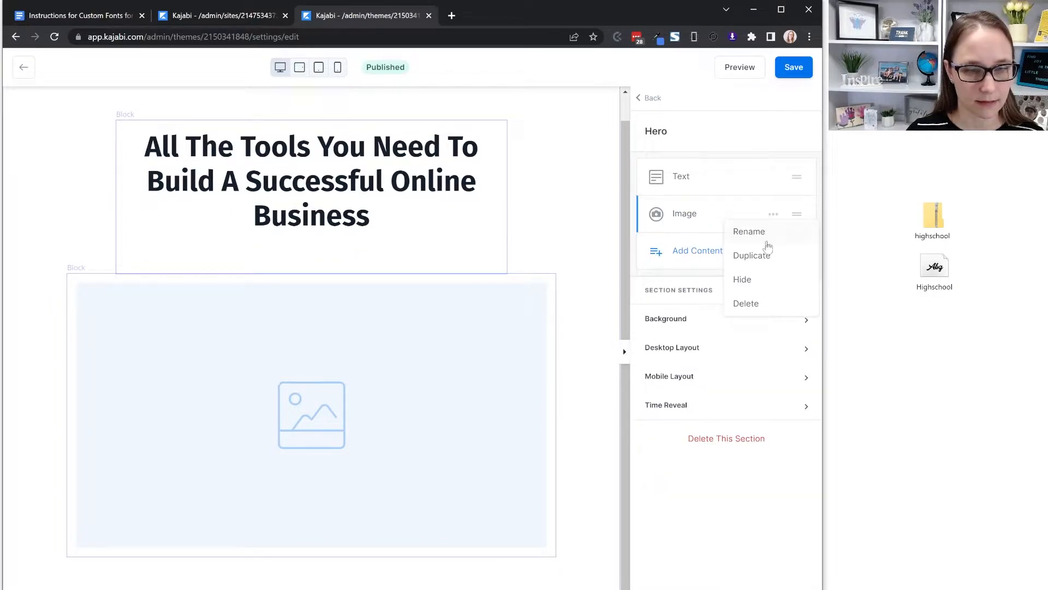
left_click(754, 306)
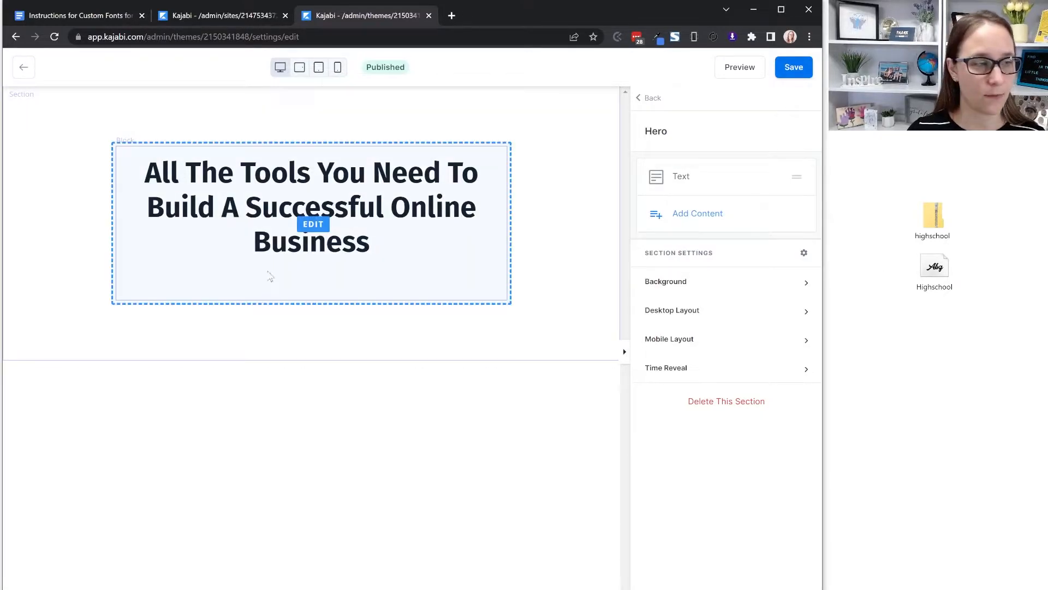
Check the font's name in the font file preview and replace the Hero text block's content with "Highschool".
left_click(307, 202)
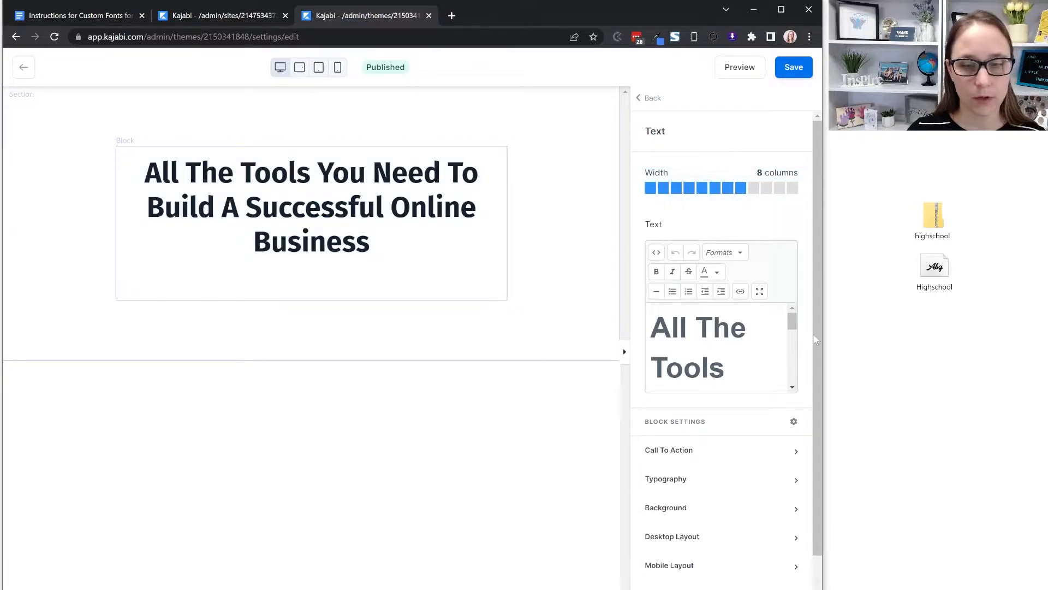
double_click(934, 273)
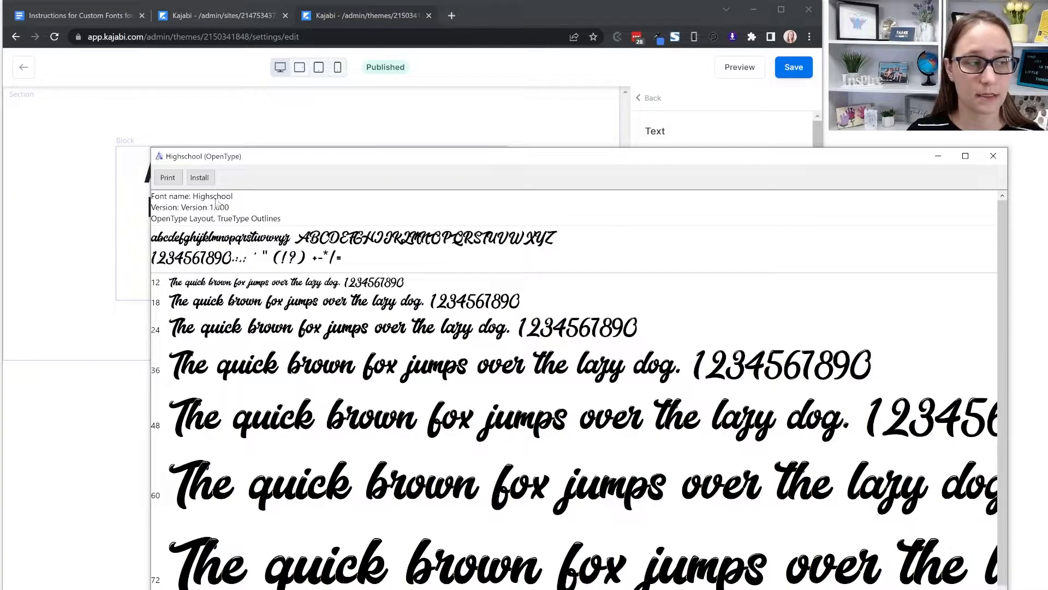
left_click(993, 156)
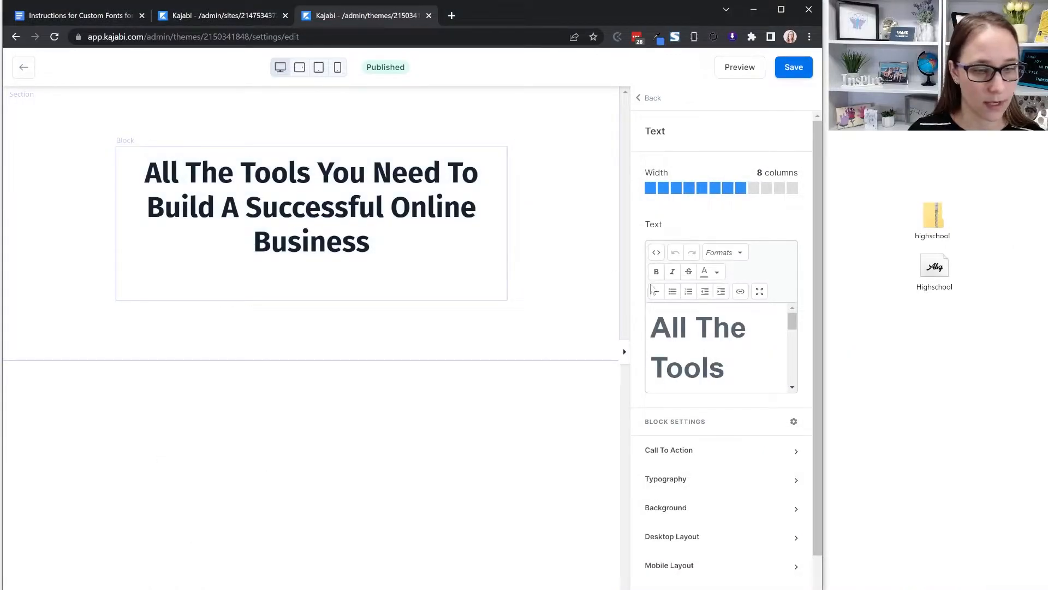
key("ctrl+a")
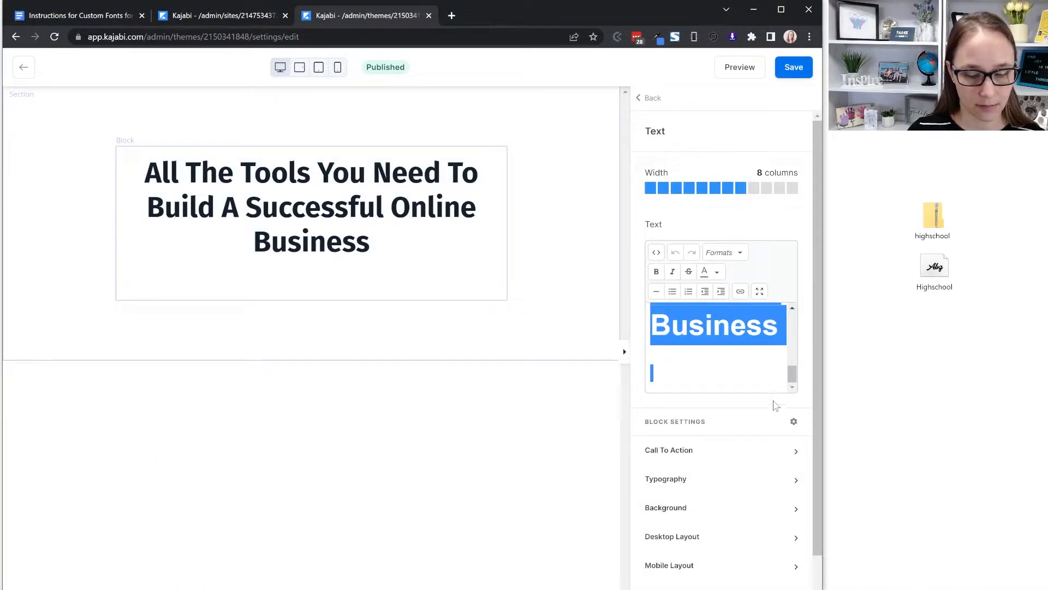
key("BackSpace")
type("H")
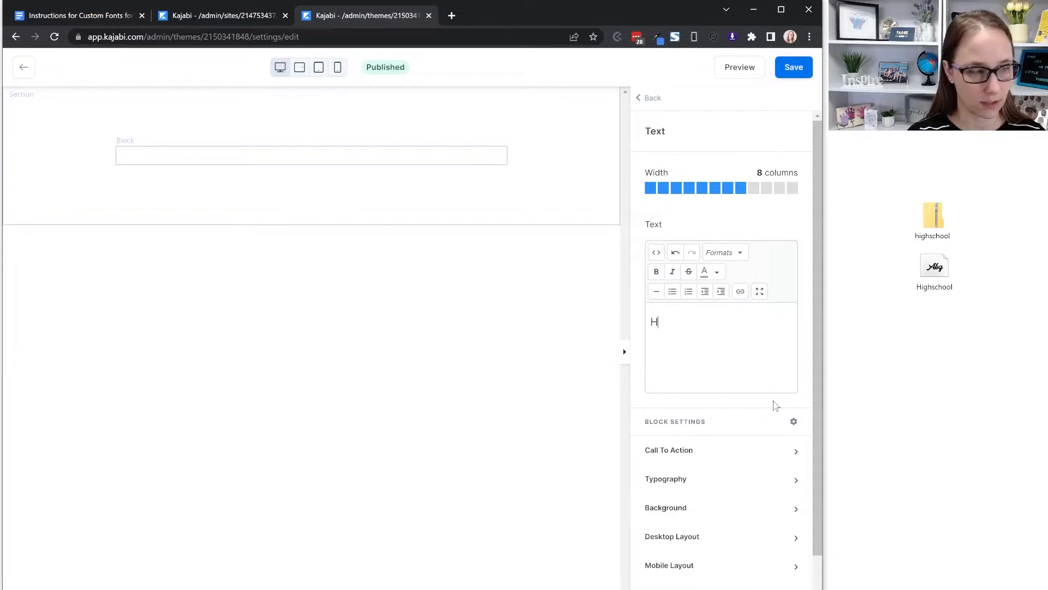
type("ighschool")
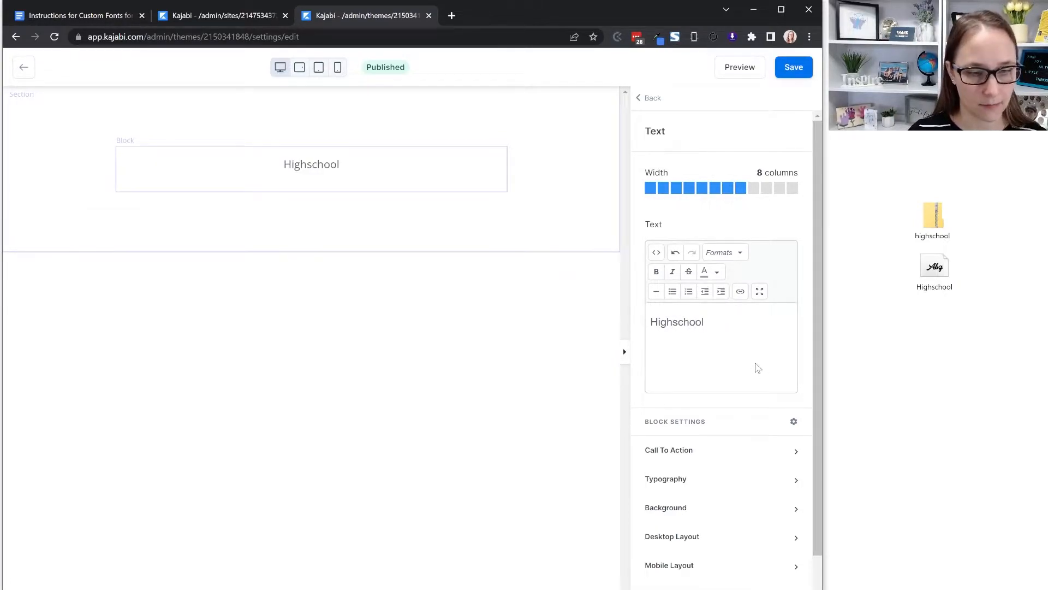
Format the "Highschool" text in the Hero block as Heading 1.
left_click_drag(719, 320, 647, 321)
left_click(739, 253)
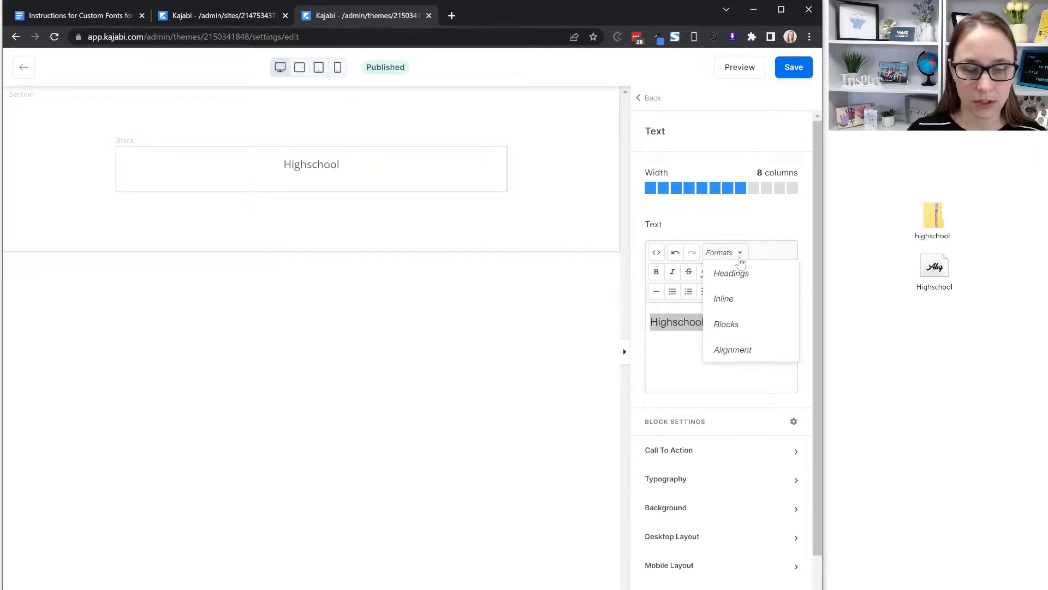
mouse_move(733, 271)
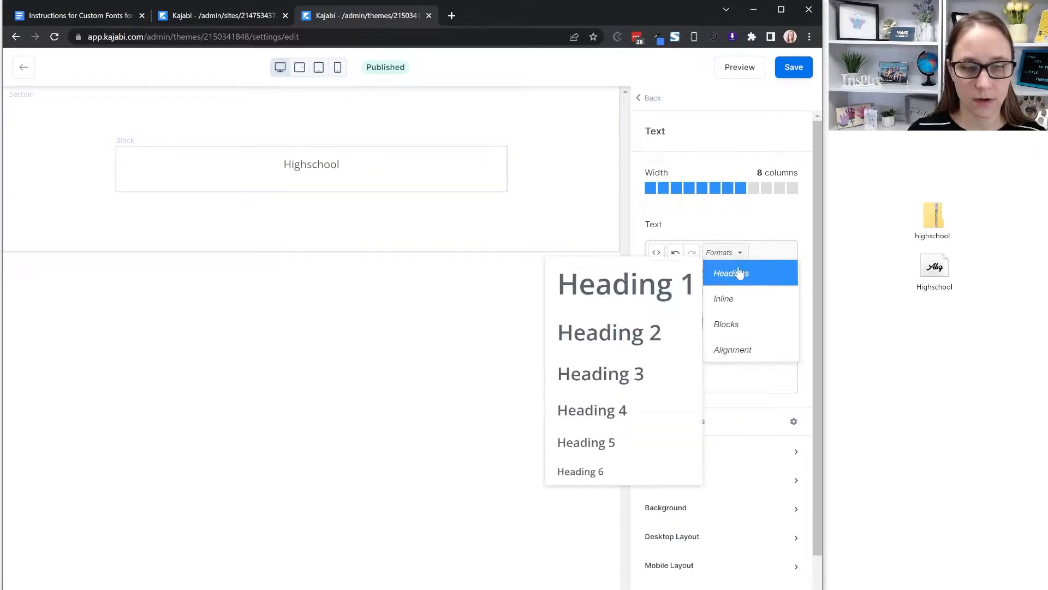
left_click(649, 299)
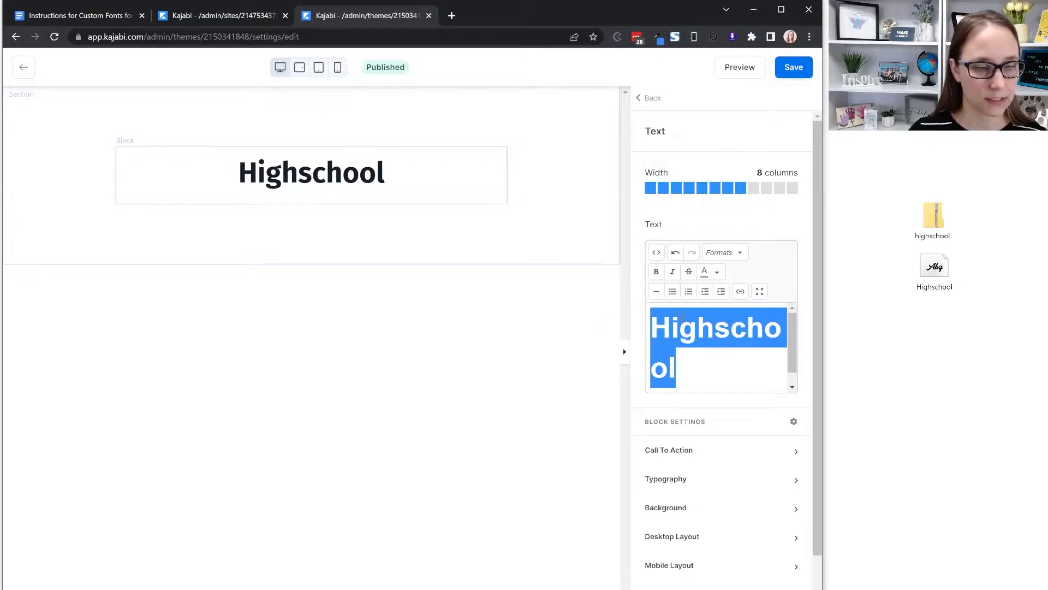
left_click(716, 228)
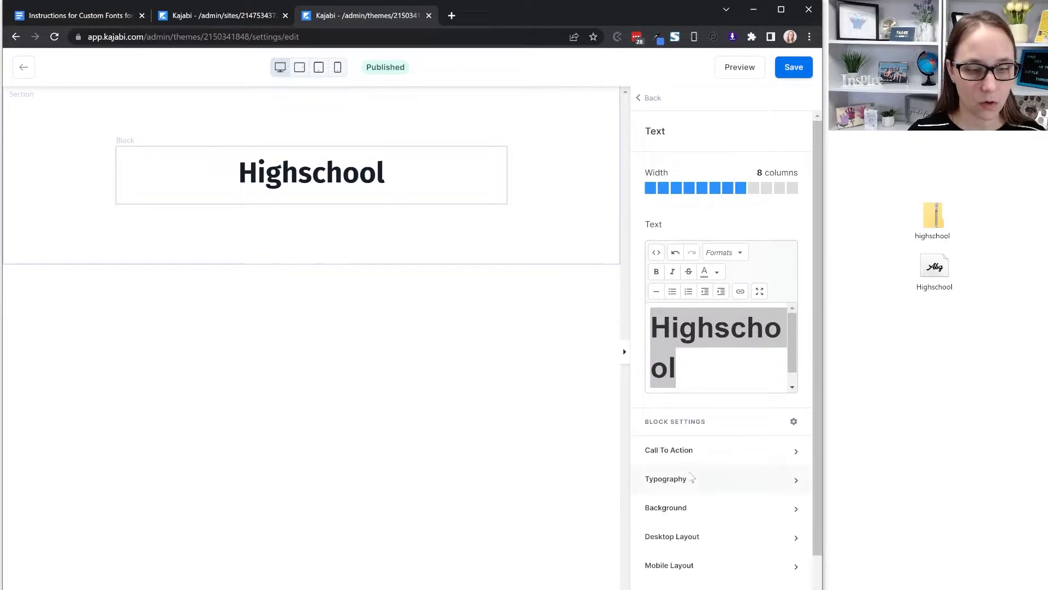
Include a call-to-action button in the Highschool text block and label it "Font File".
left_click(673, 450)
left_click(653, 485)
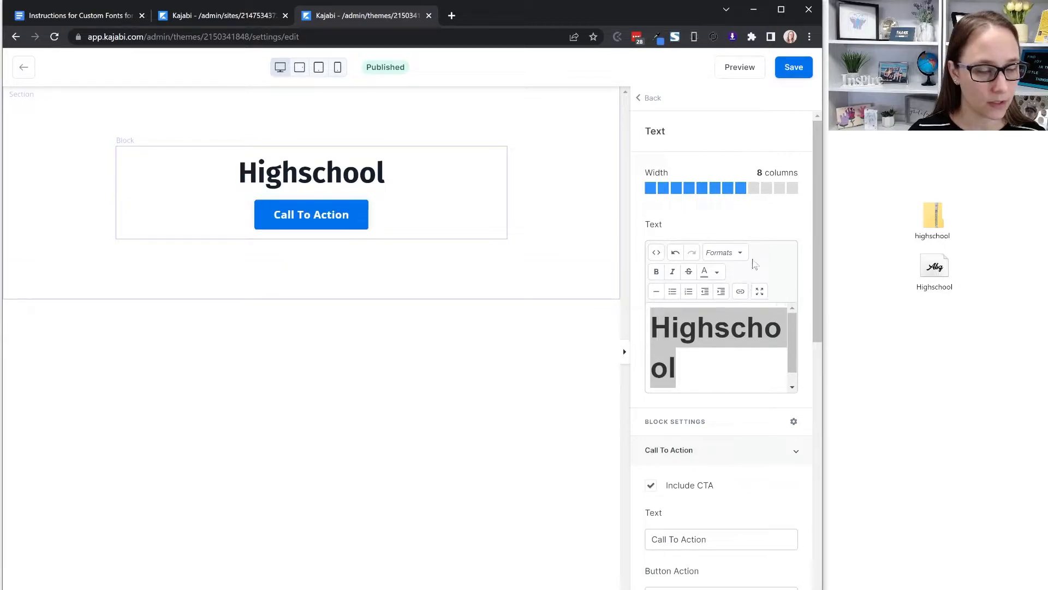
scroll(780, 219, "down", 1)
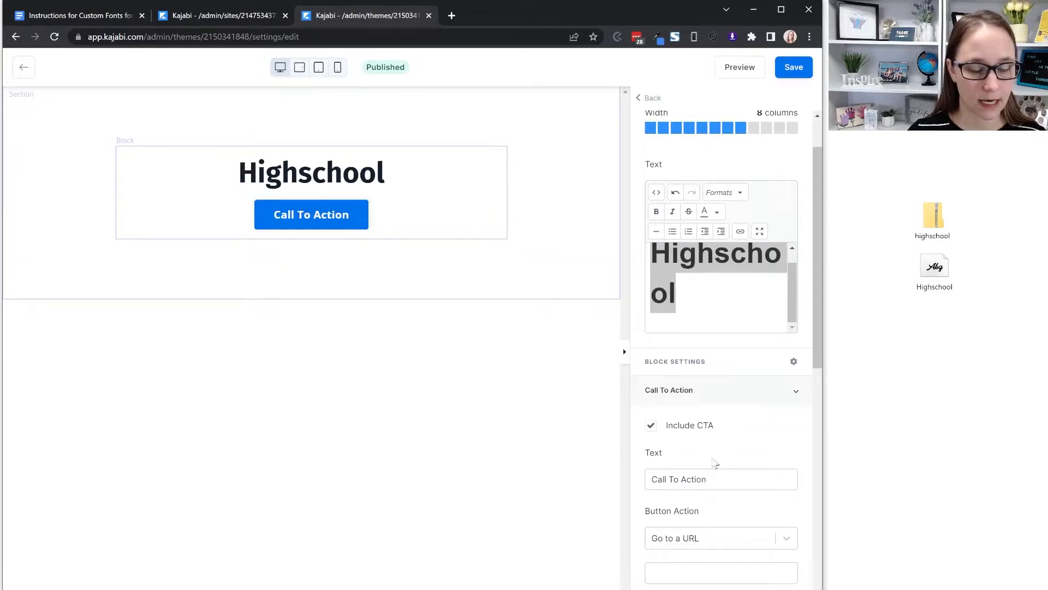
left_click_drag(708, 484, 649, 478)
type("Font ")
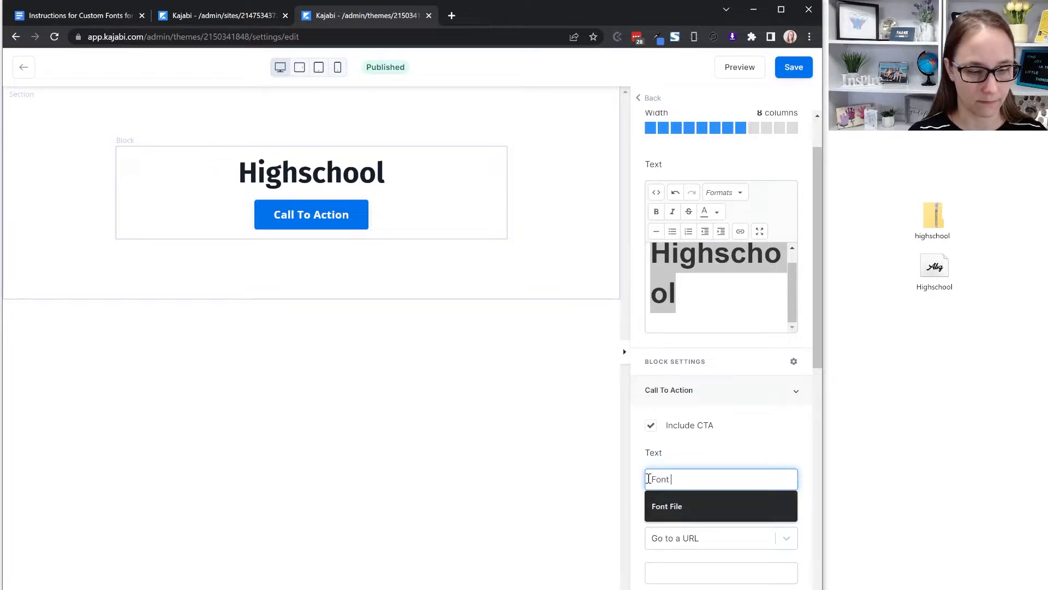
type("File")
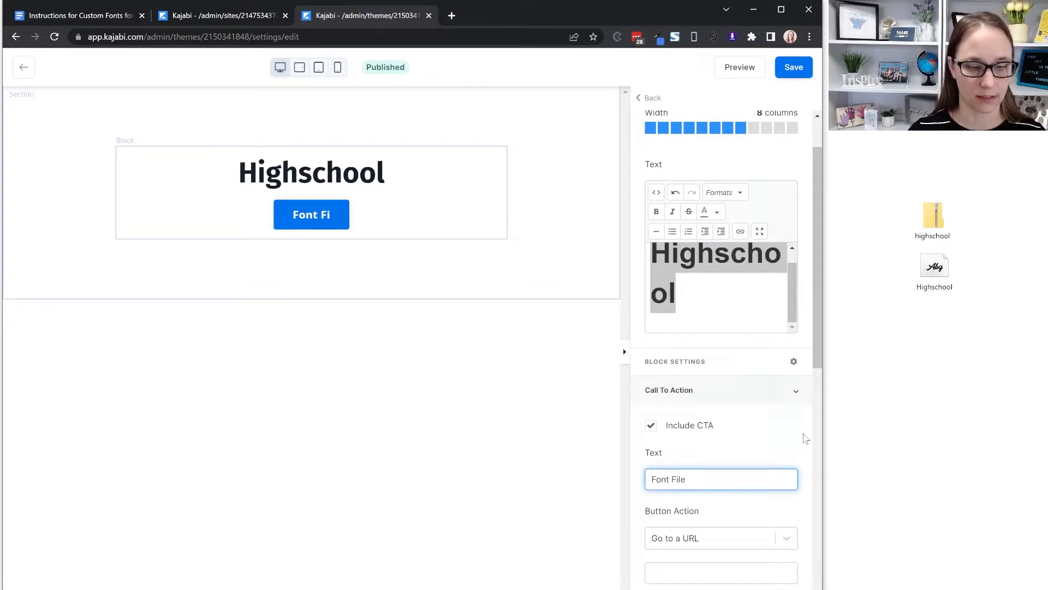
left_click(809, 442)
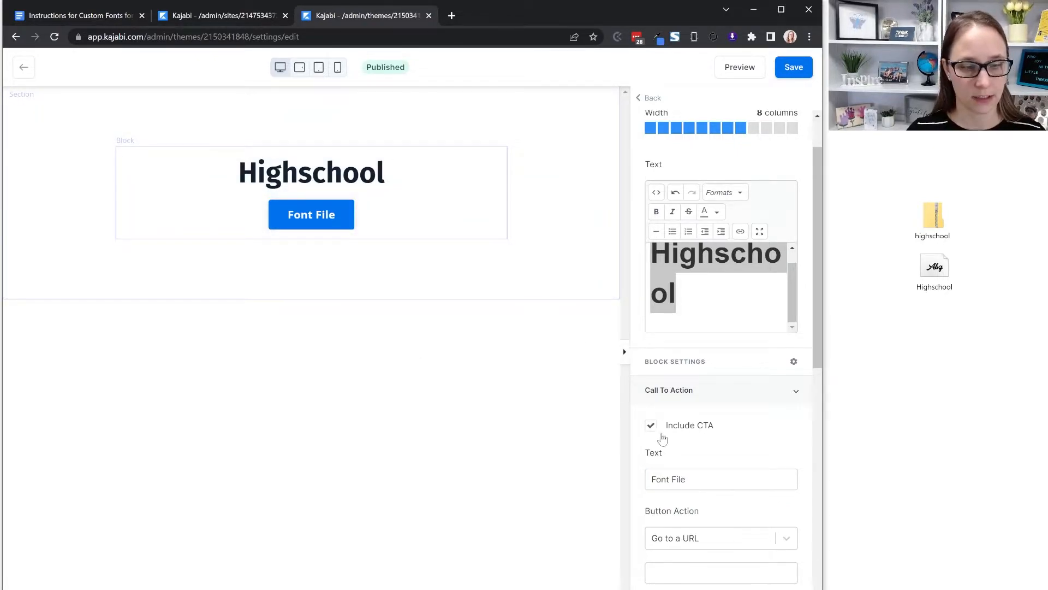
Set the Font File button's action to "Download a file".
scroll(749, 471, "down", 2)
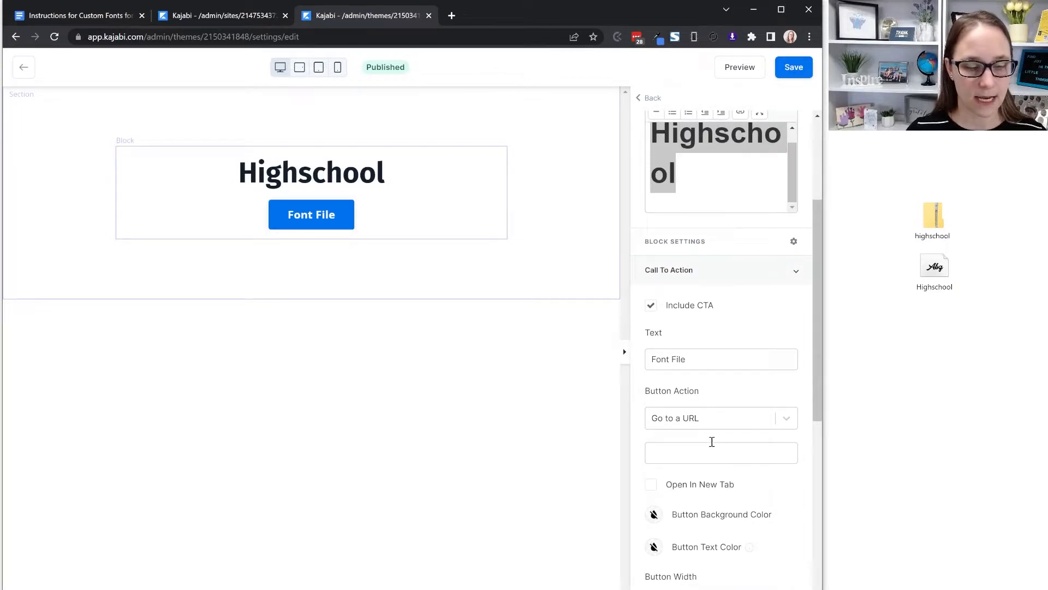
left_click(702, 423)
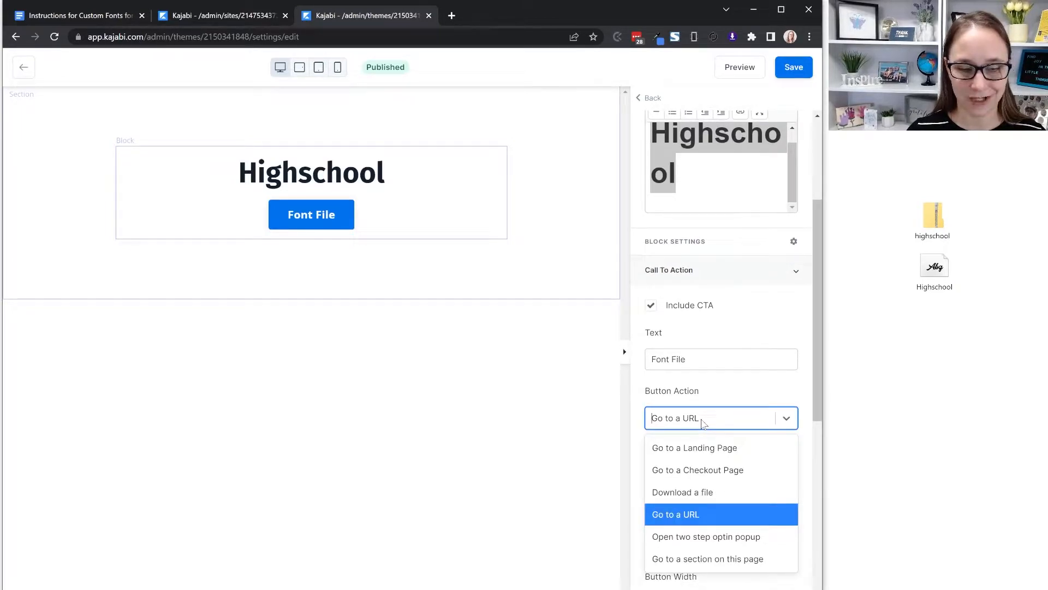
left_click(681, 494)
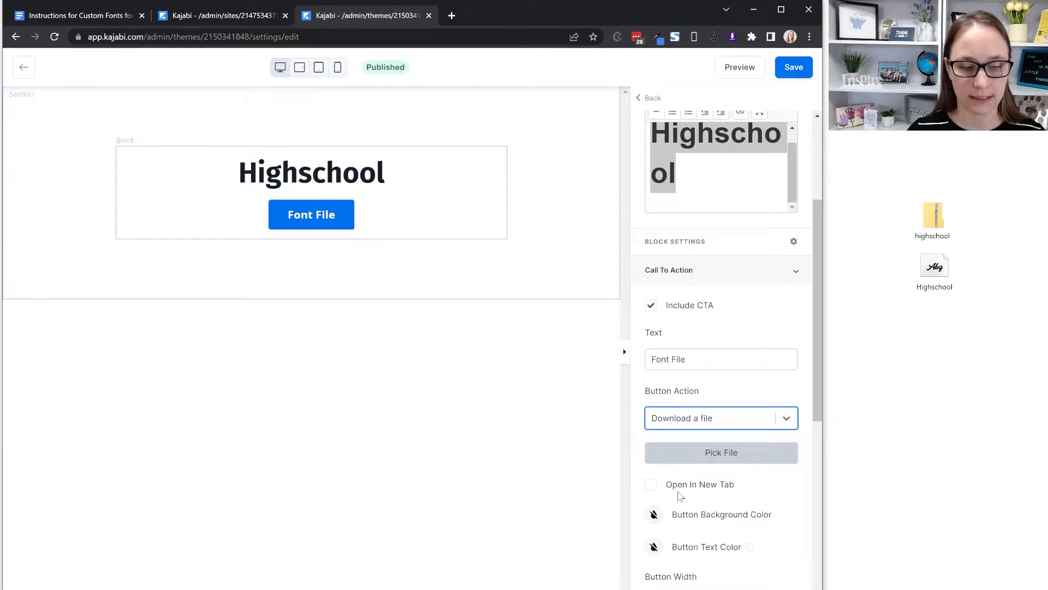
Upload the Highschool font file from the desktop as the Font File button's download.
left_click(727, 460)
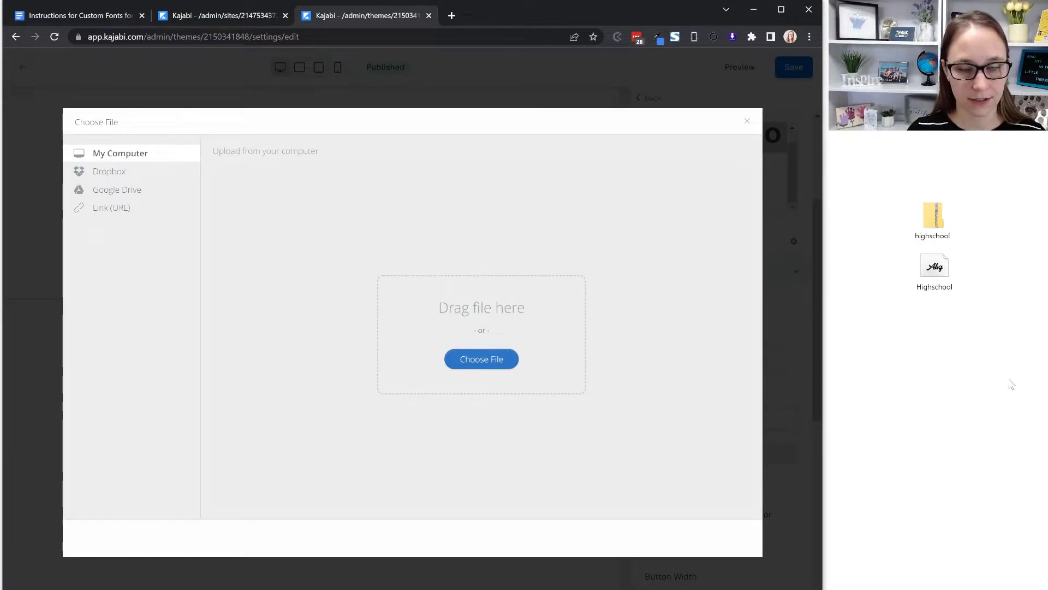
left_click_drag(941, 267, 464, 277)
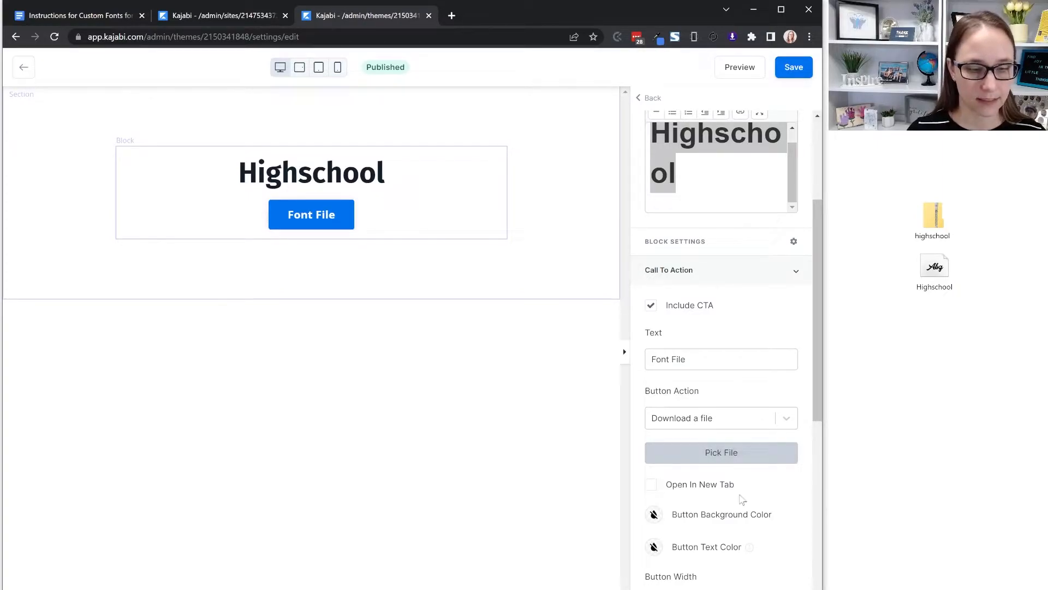
Save the assets landing page and open its preview.
scroll(728, 473, "up", 3)
scroll(729, 471, "up", 1)
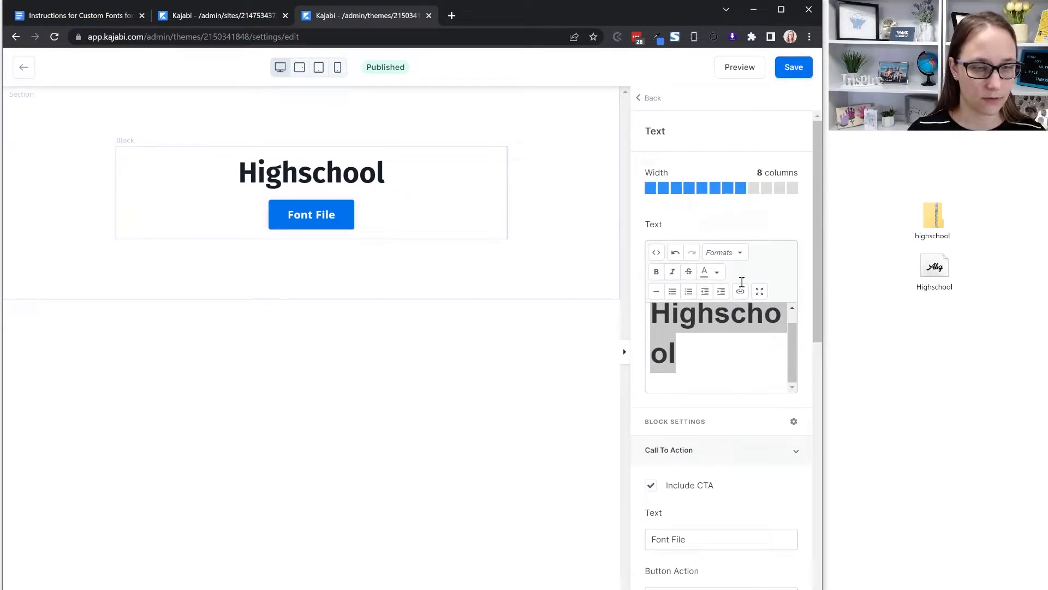
left_click(795, 68)
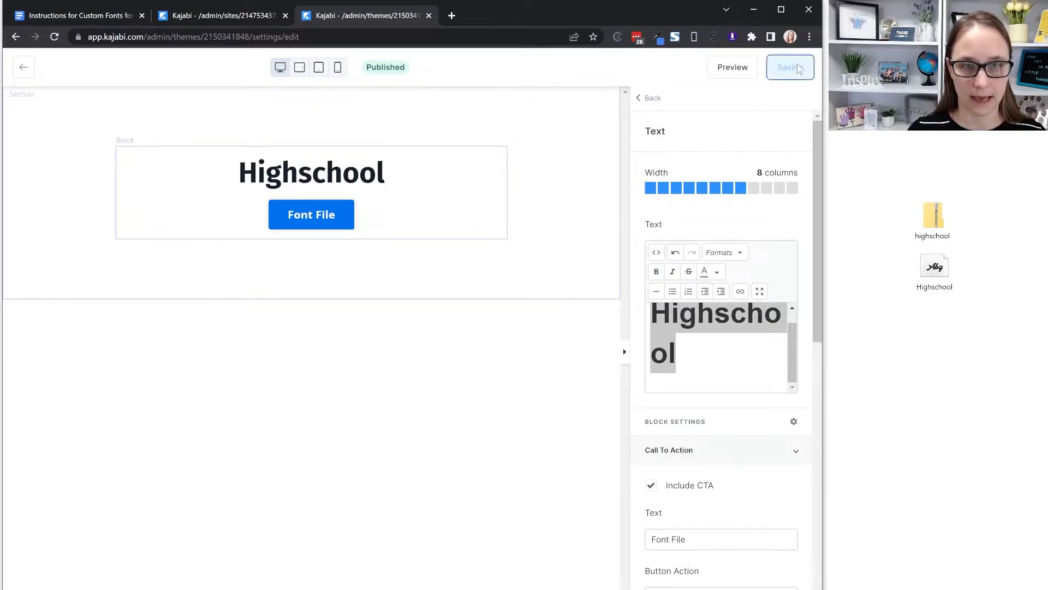
left_click(740, 66)
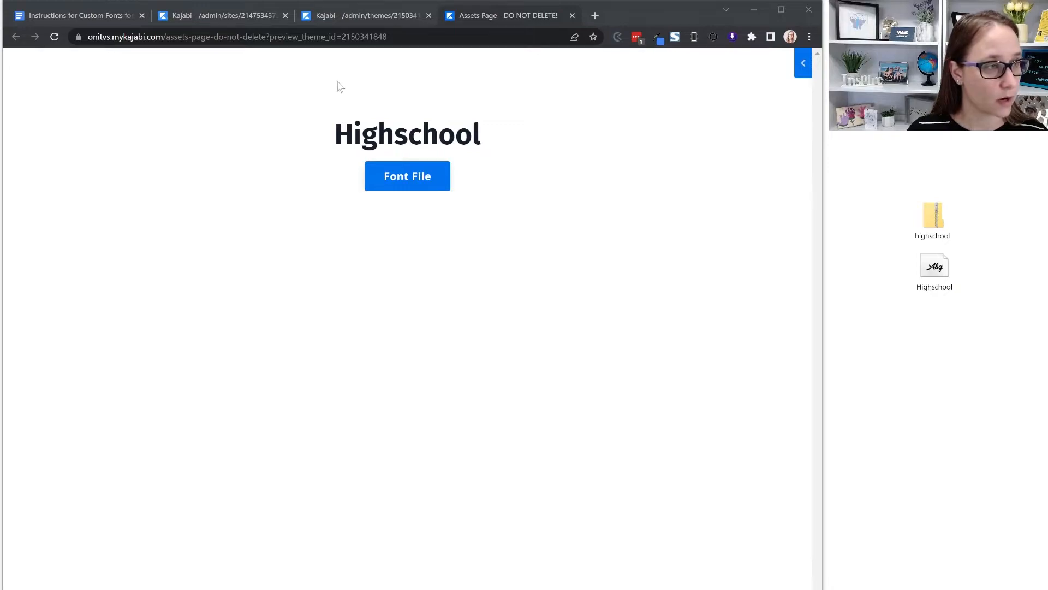
Open the site's Site Details settings and enlarge the Page Scripts Header box for easier code editing.
left_click(221, 18)
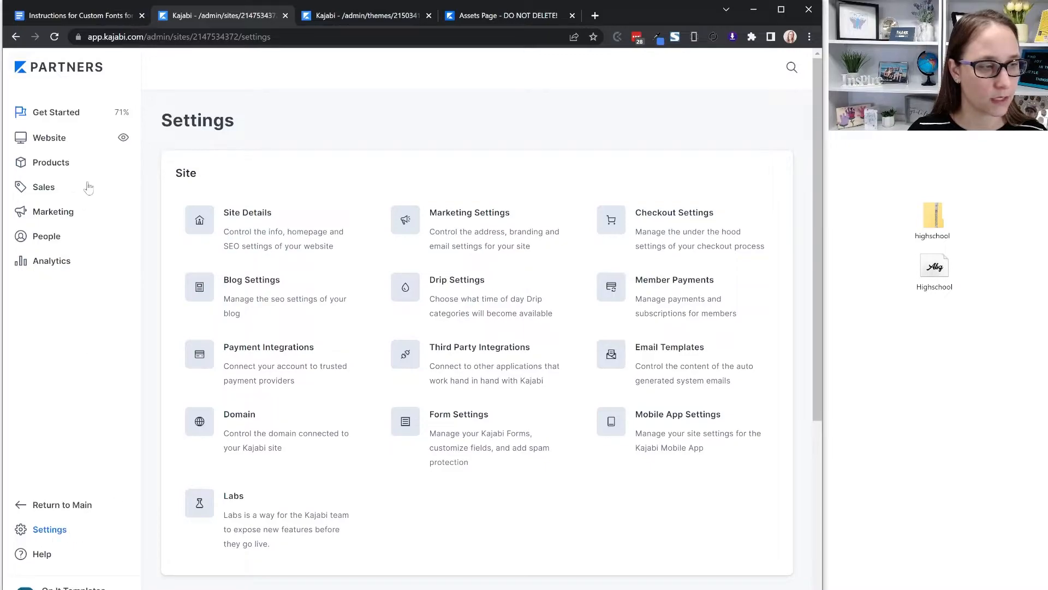
left_click(259, 231)
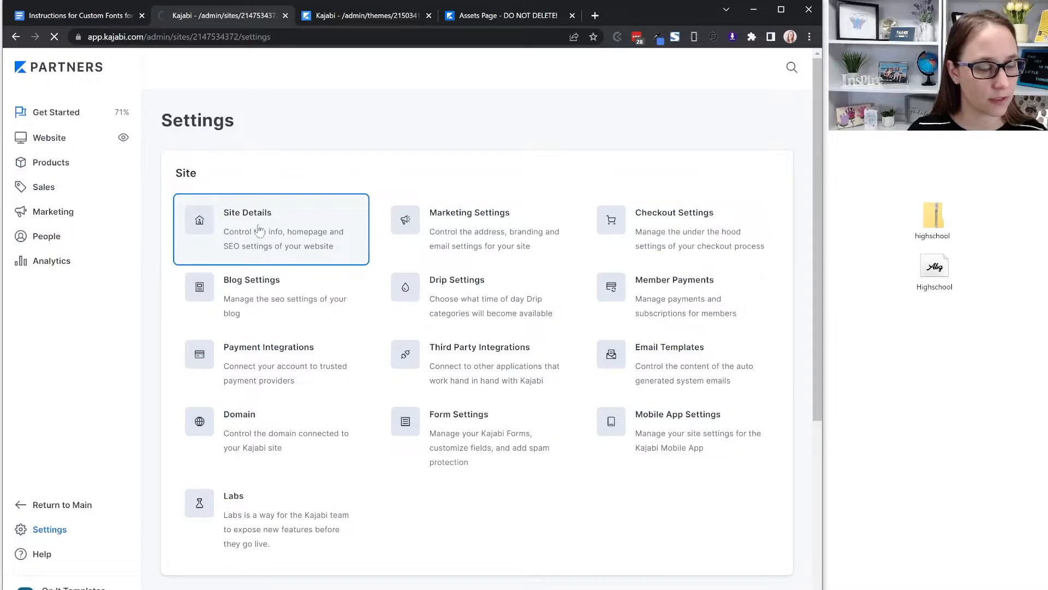
scroll(314, 261, "down", 2)
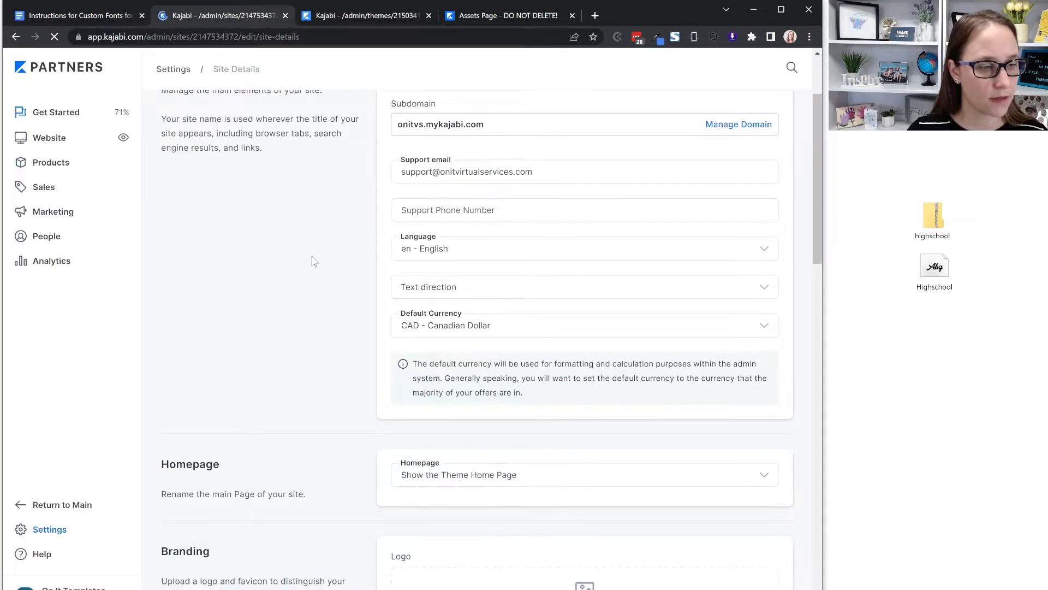
scroll(314, 261, "down", 12)
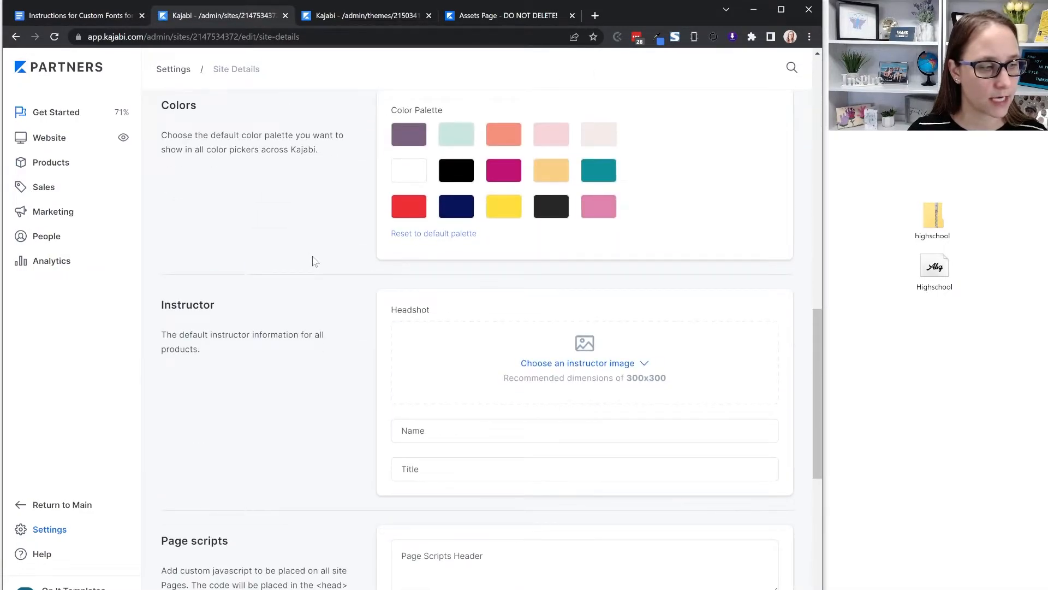
scroll(314, 261, "down", 6)
left_click_drag(161, 182, 263, 180)
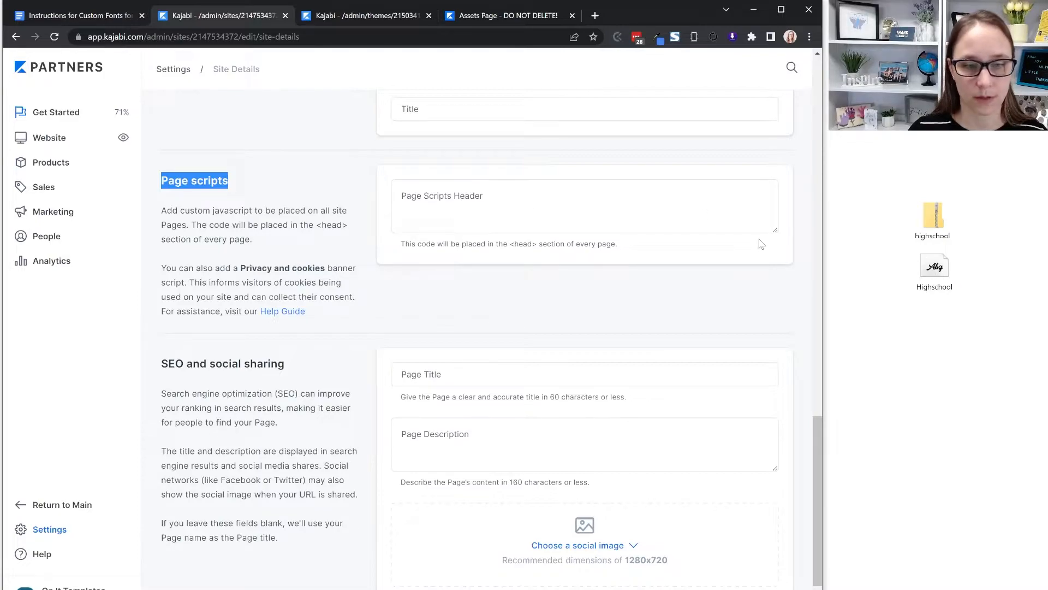
left_click_drag(775, 232, 776, 533)
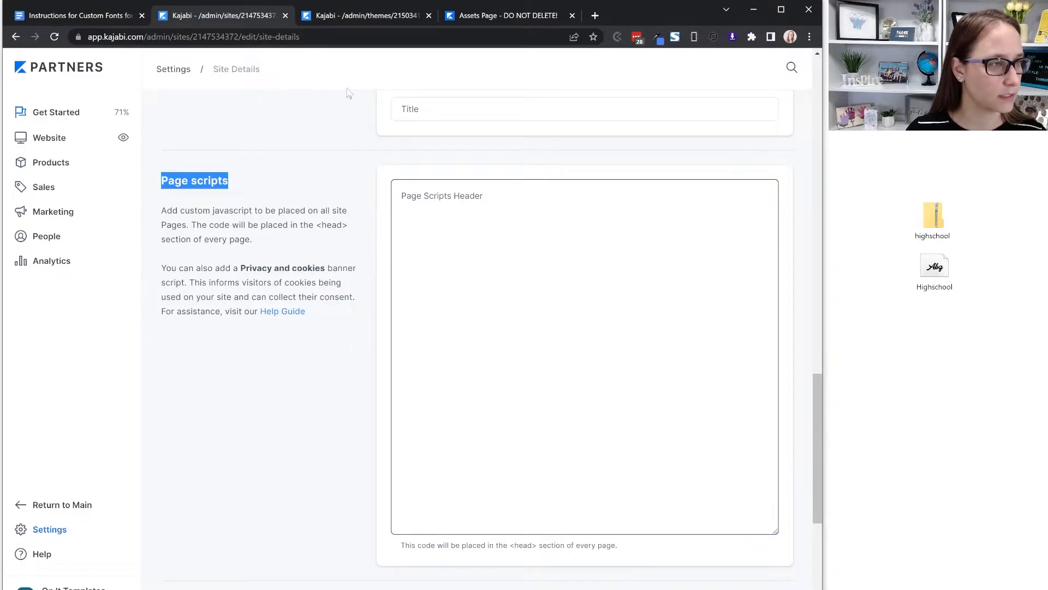
Copy the HEADER font style code for the entire site from the instructions document into the Page Scripts Header.
left_click(80, 18)
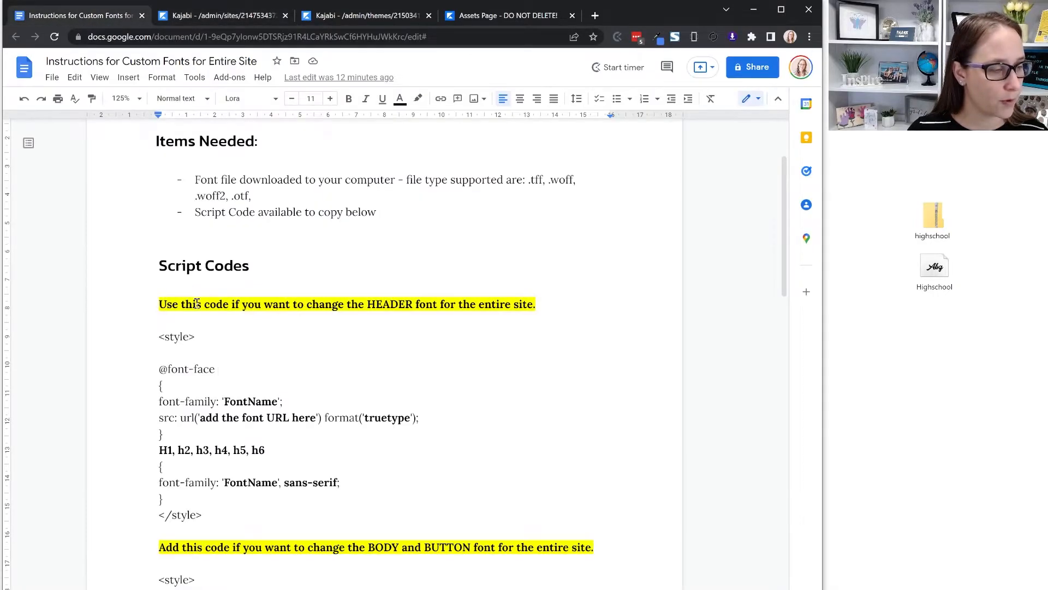
scroll(152, 280, "down", 2)
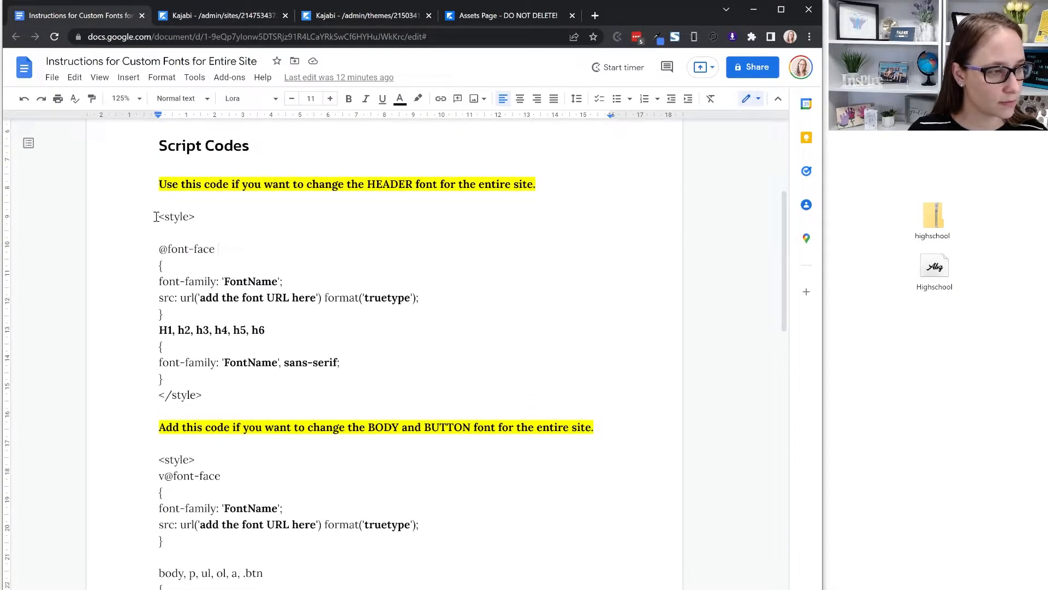
left_click_drag(157, 211, 232, 394)
key("ctrl+c")
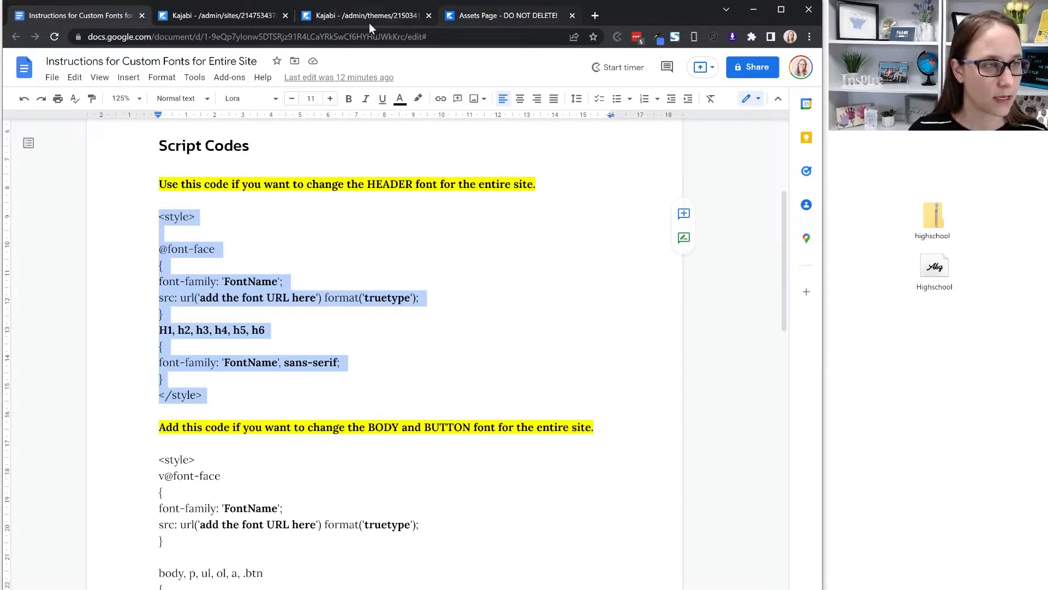
left_click(257, 15)
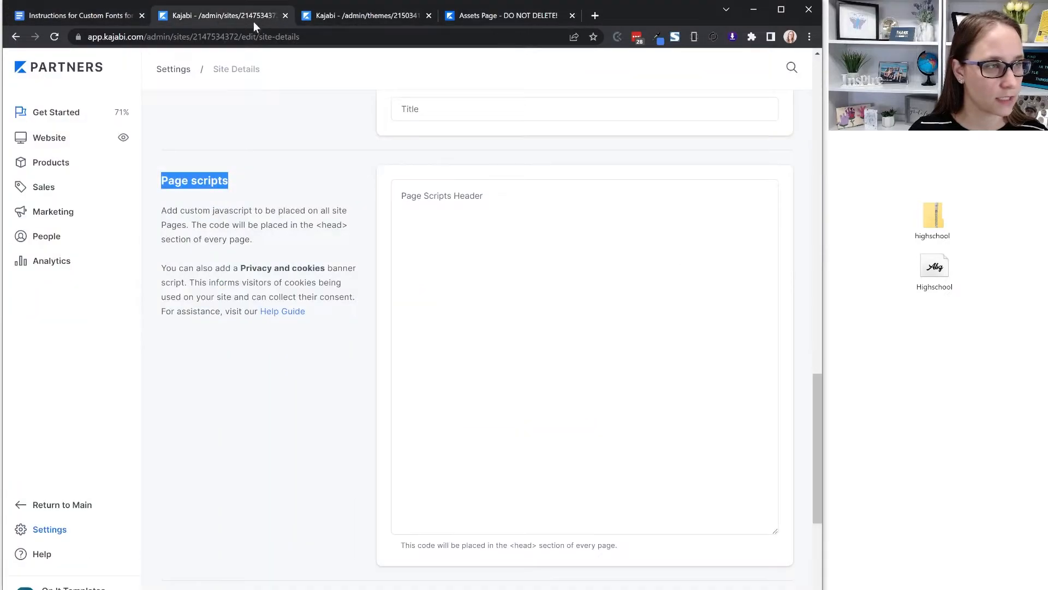
left_click(435, 209)
key("ctrl+v")
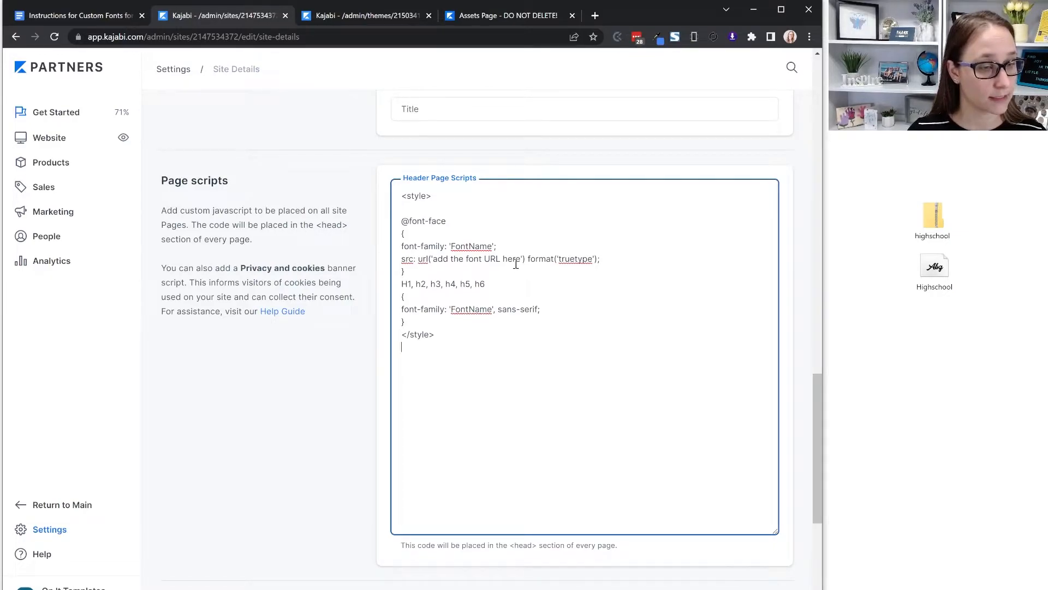
Copy the font name "Highschool" from the assets page preview and replace both FontName placeholders in the header script with it.
left_click(475, 16)
left_click_drag(335, 141, 487, 138)
key("ctrl+c")
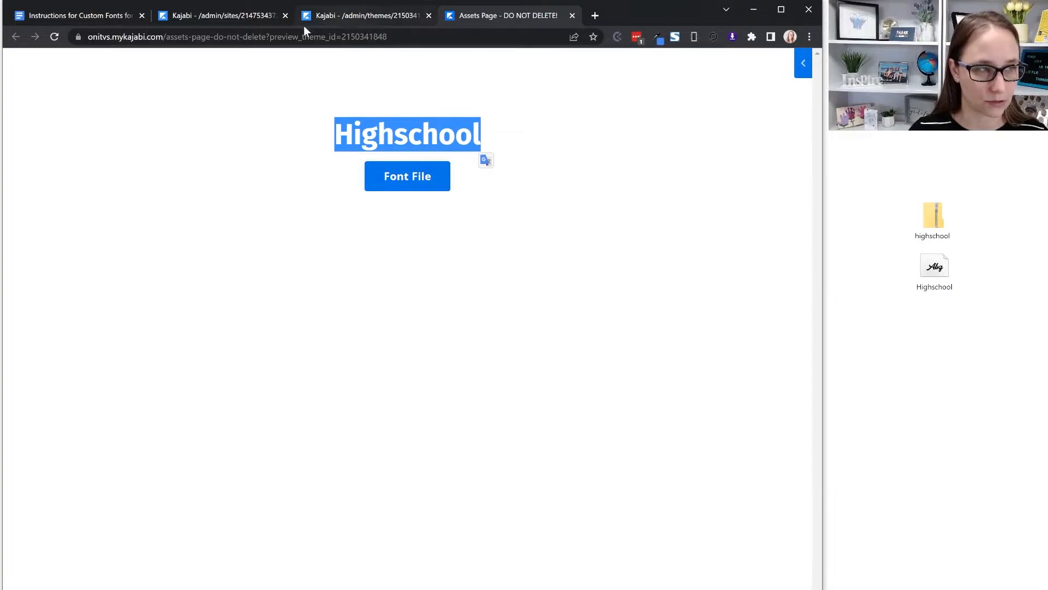
left_click(212, 16)
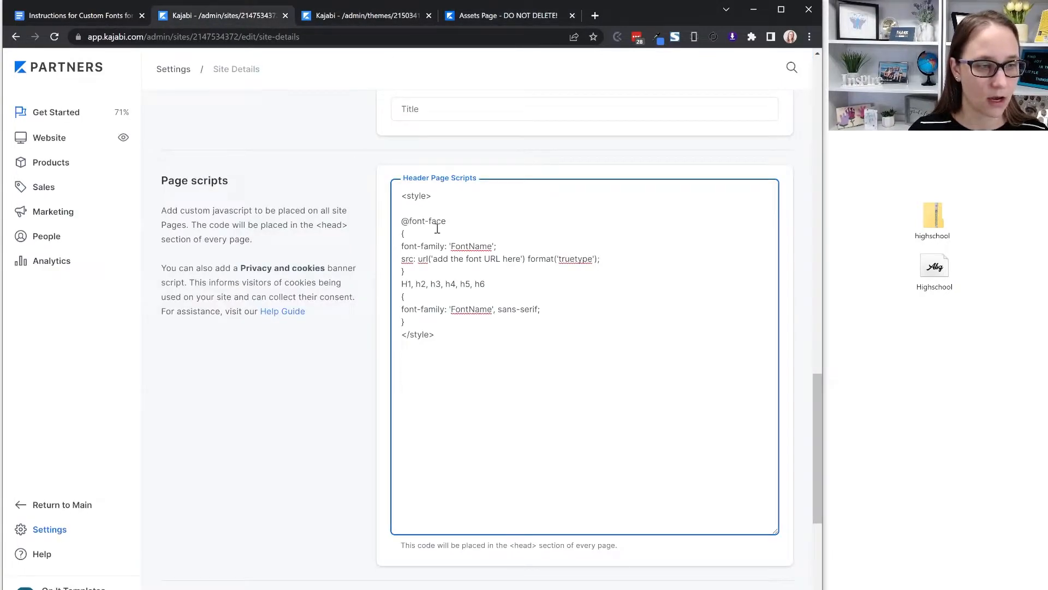
left_click(495, 246)
left_click_drag(492, 246, 453, 250)
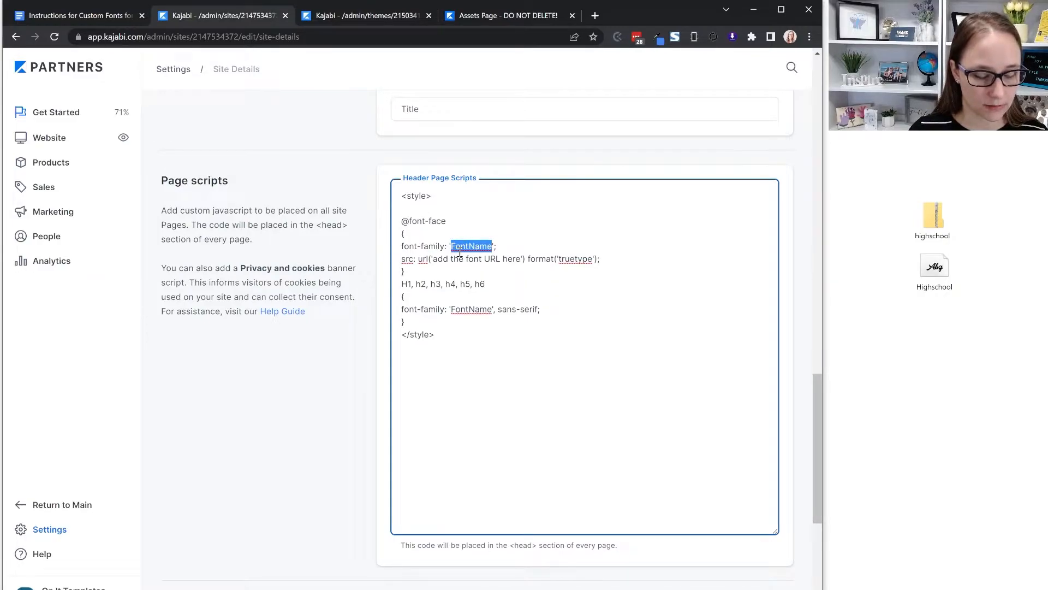
key("ctrl+v")
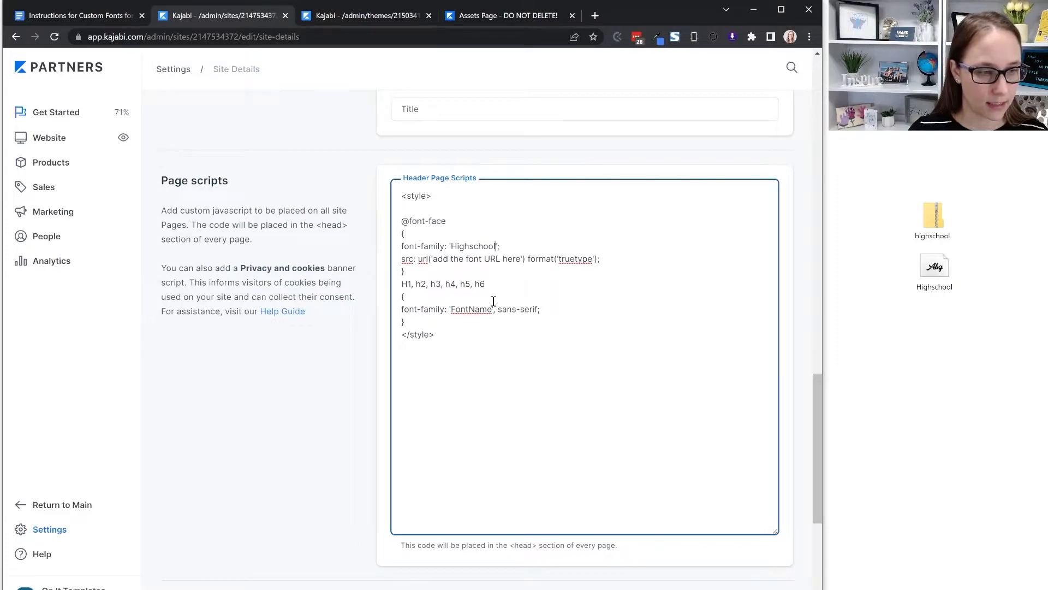
left_click_drag(492, 310, 451, 309)
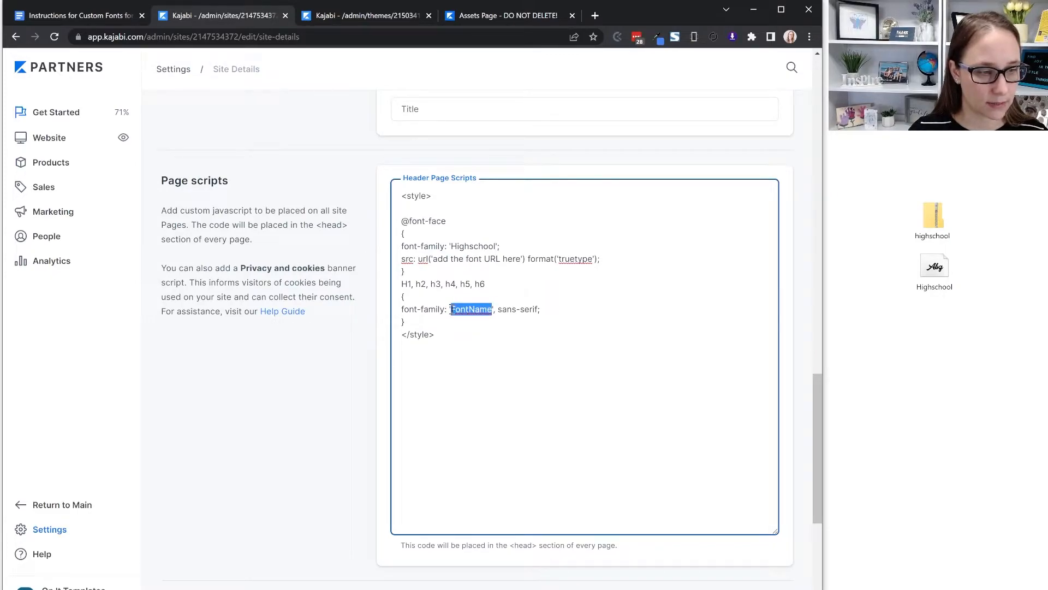
key("ctrl+v")
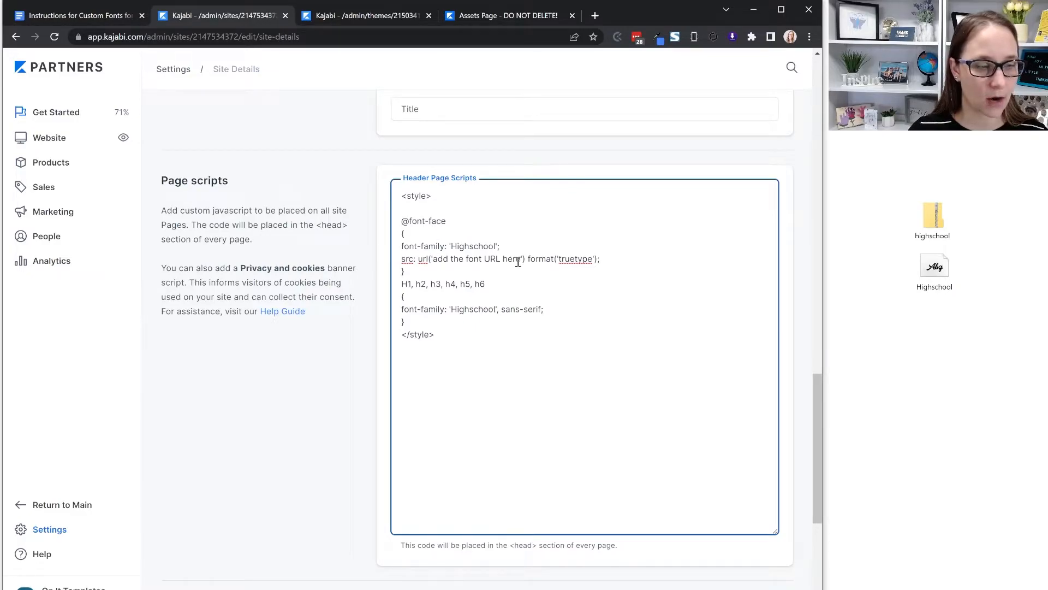
Copy the Font File button's link address from the assets page preview and replace the "add the font URL here" placeholder with it.
left_click(507, 19)
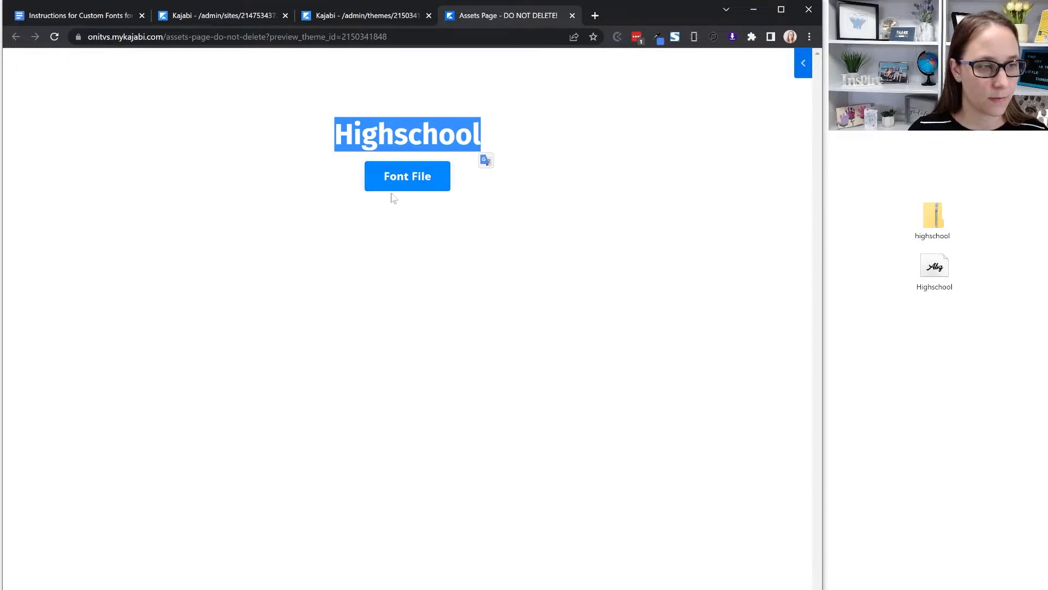
right_click(408, 178)
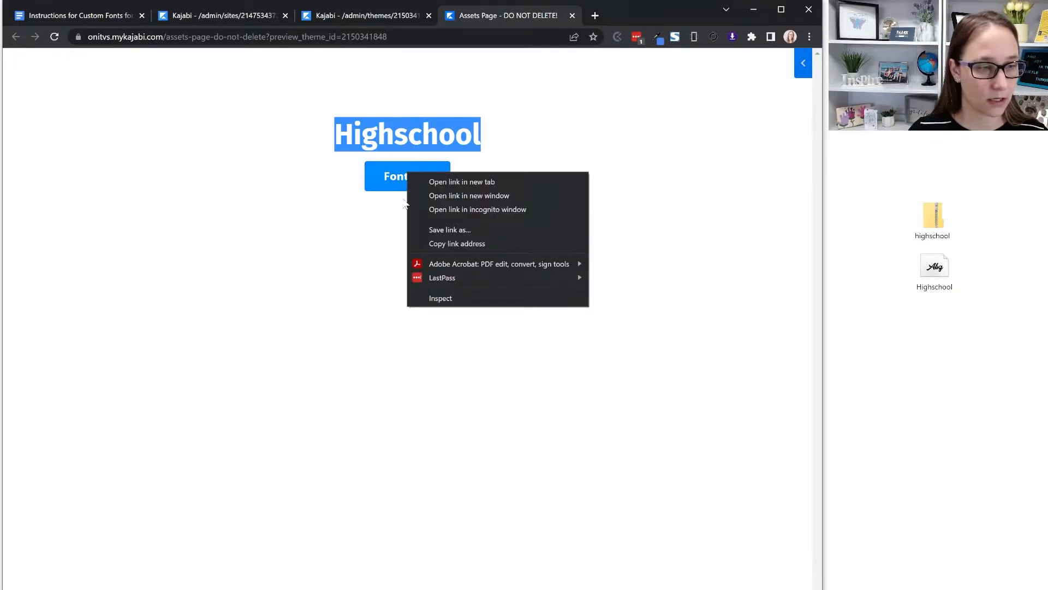
left_click(483, 245)
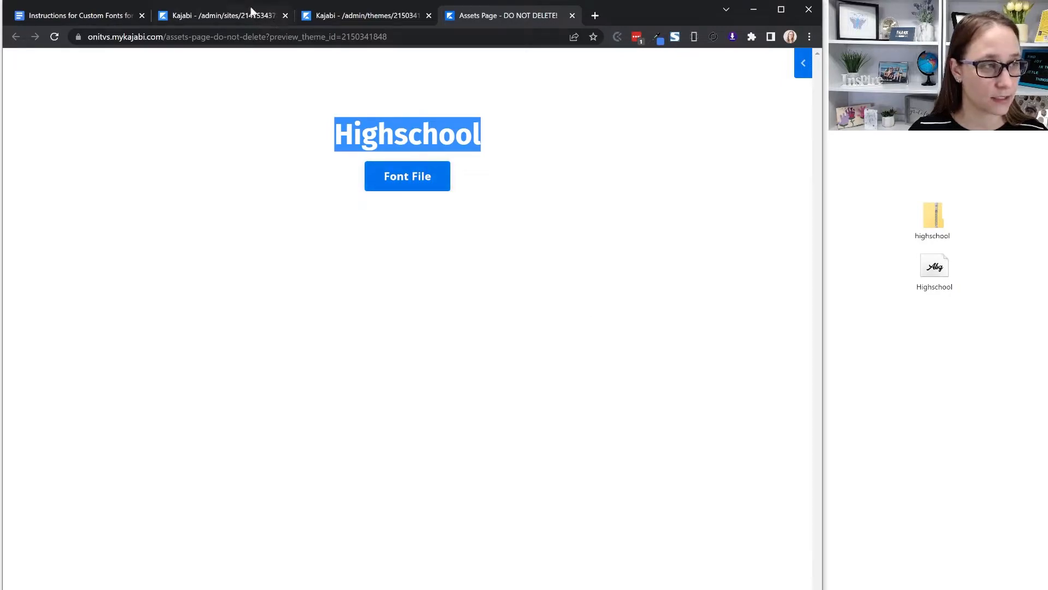
left_click(226, 16)
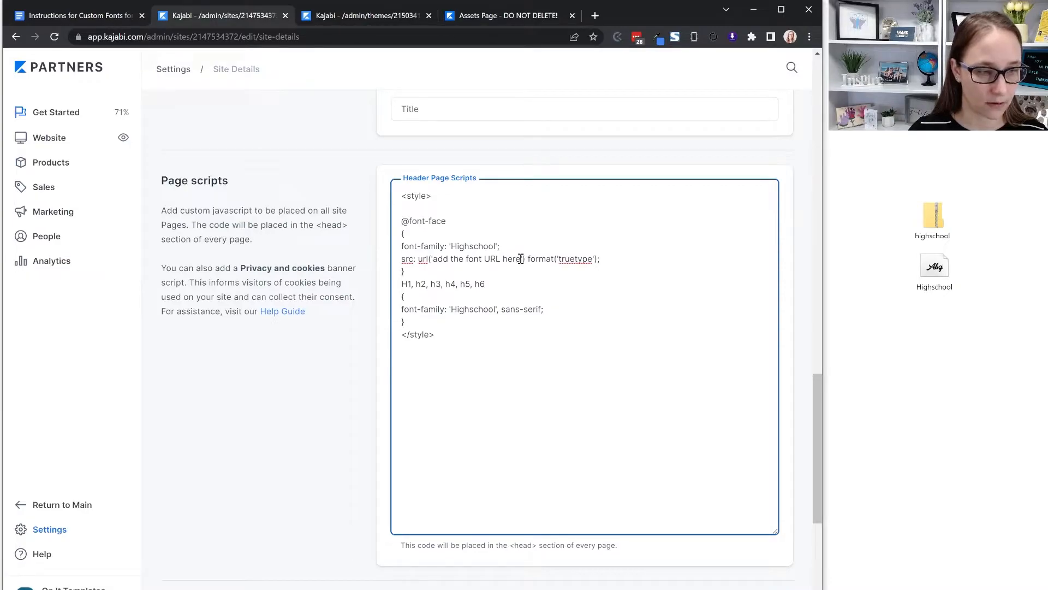
left_click_drag(520, 258, 434, 261)
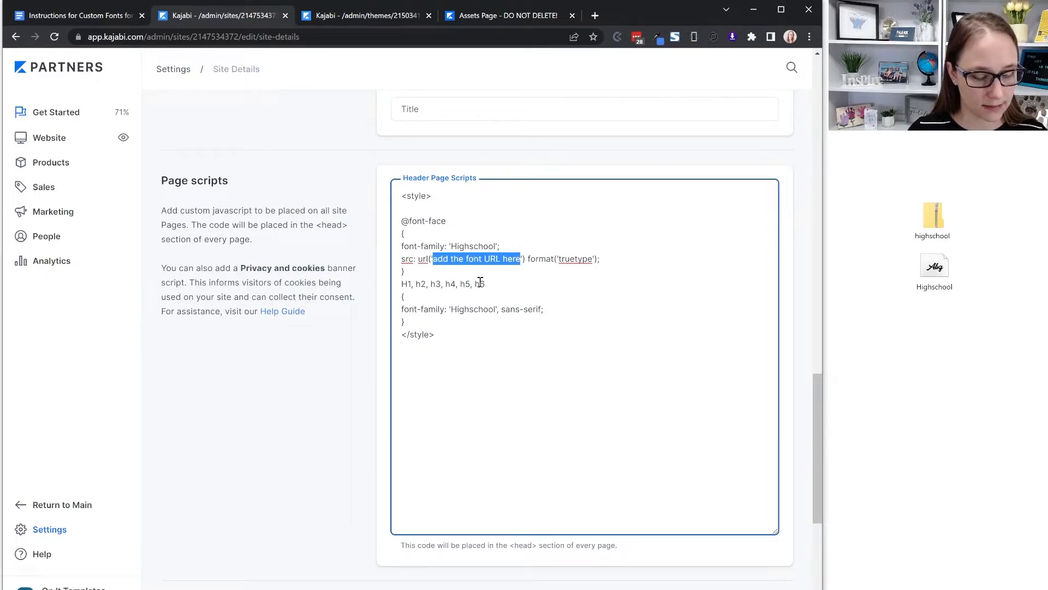
key("ctrl+v")
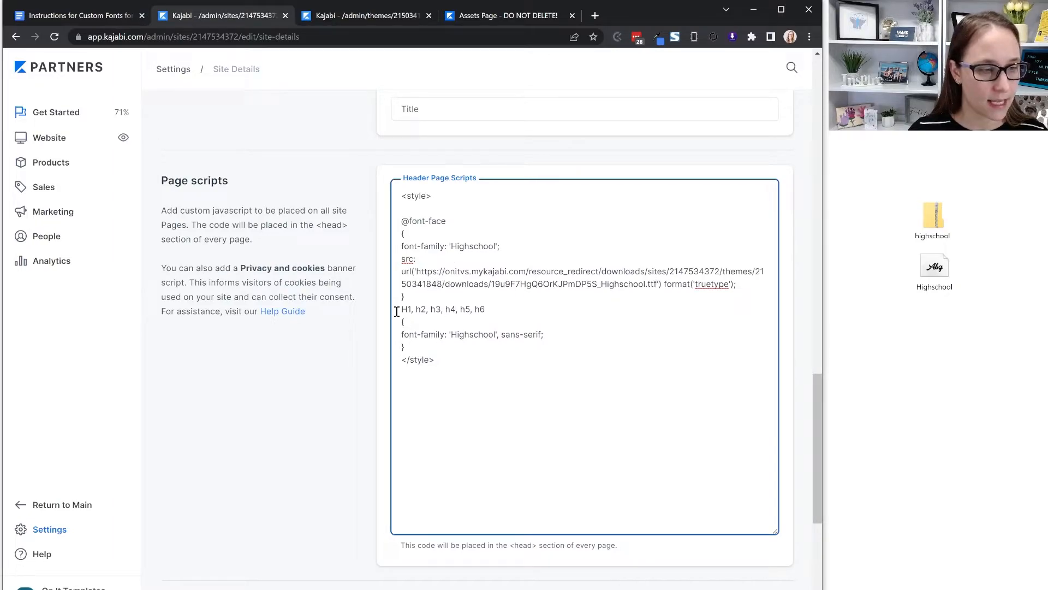
Save the Site Details with the h1 to h6 font script and reload the assets page preview to check the heading font.
left_click_drag(402, 309, 487, 310)
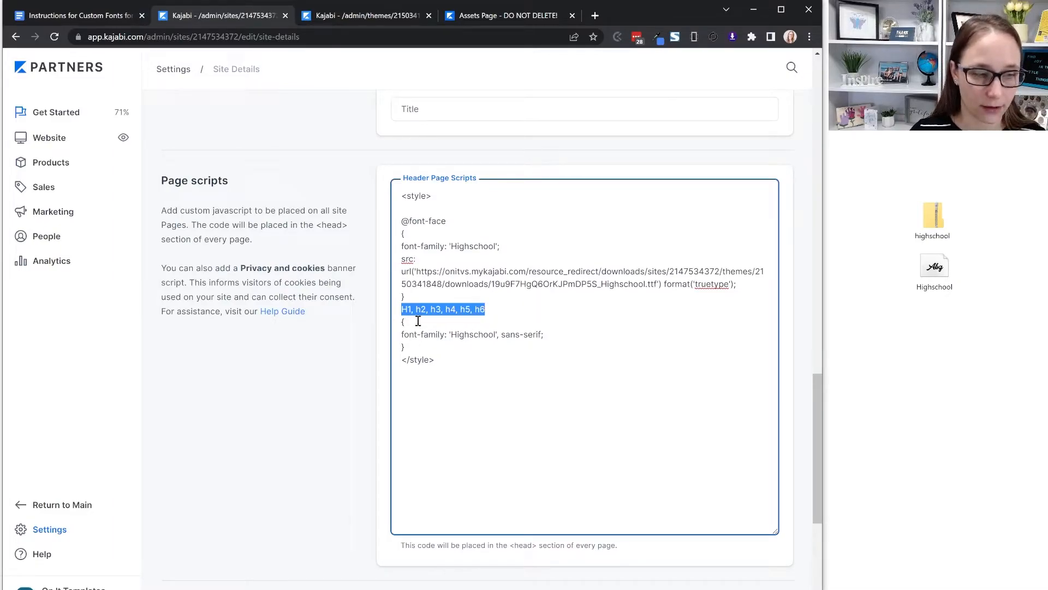
left_click(479, 309)
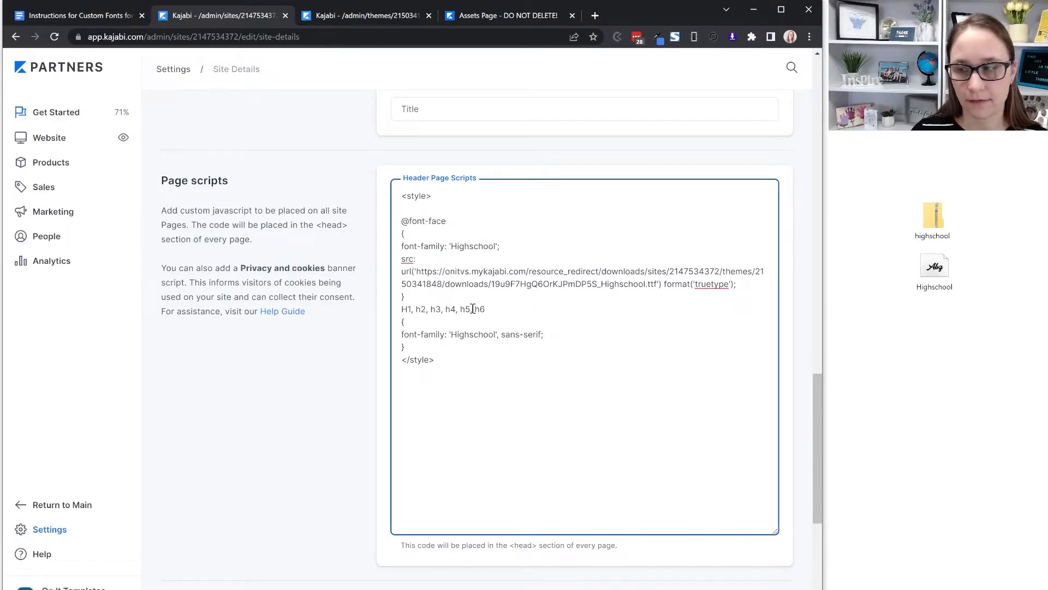
scroll(295, 318, "up", 1)
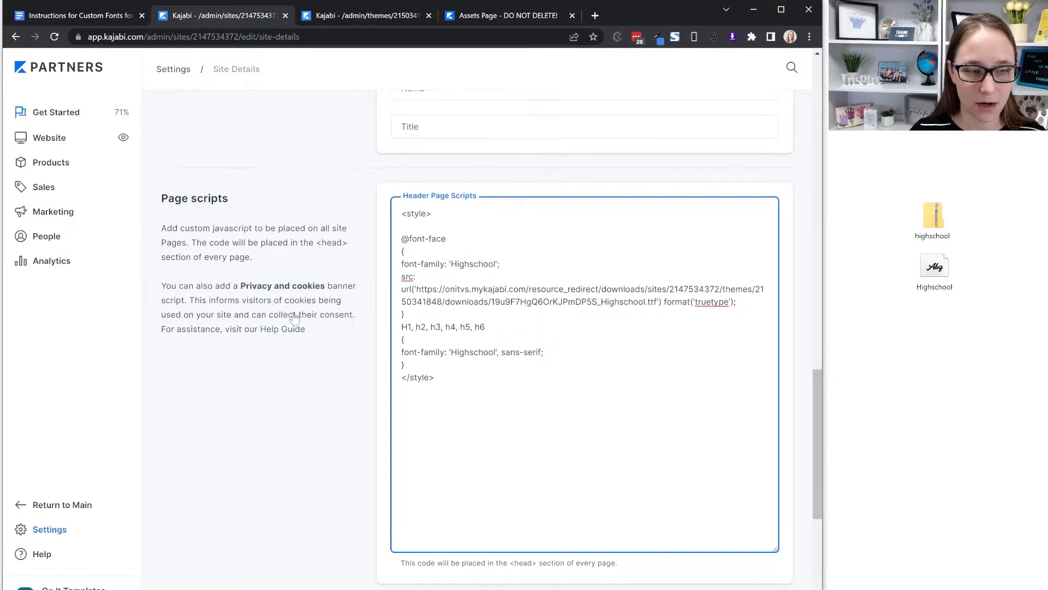
scroll(295, 318, "up", 15)
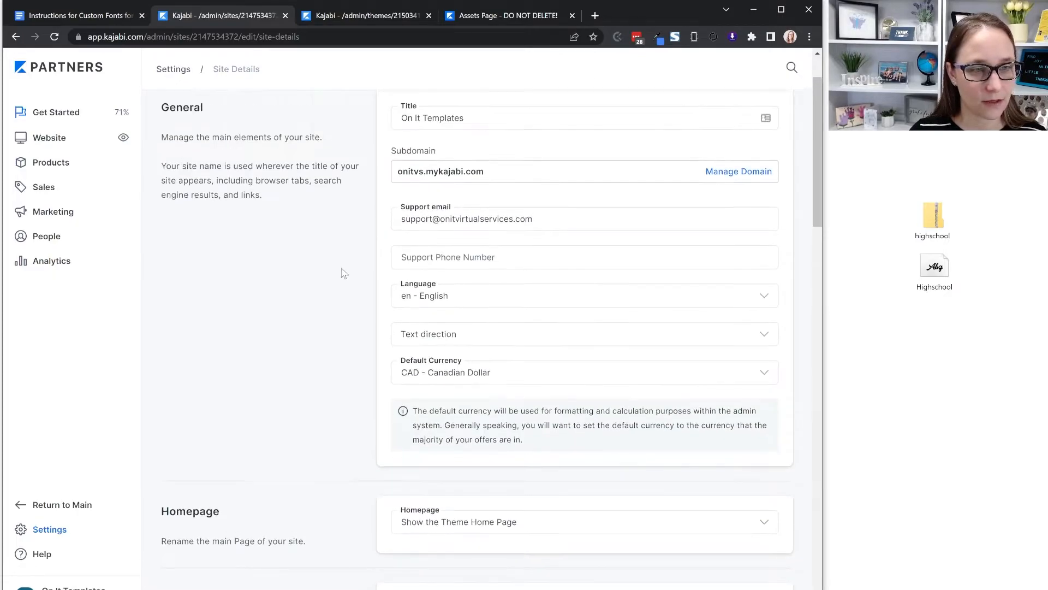
scroll(344, 273, "up", 3)
left_click(779, 135)
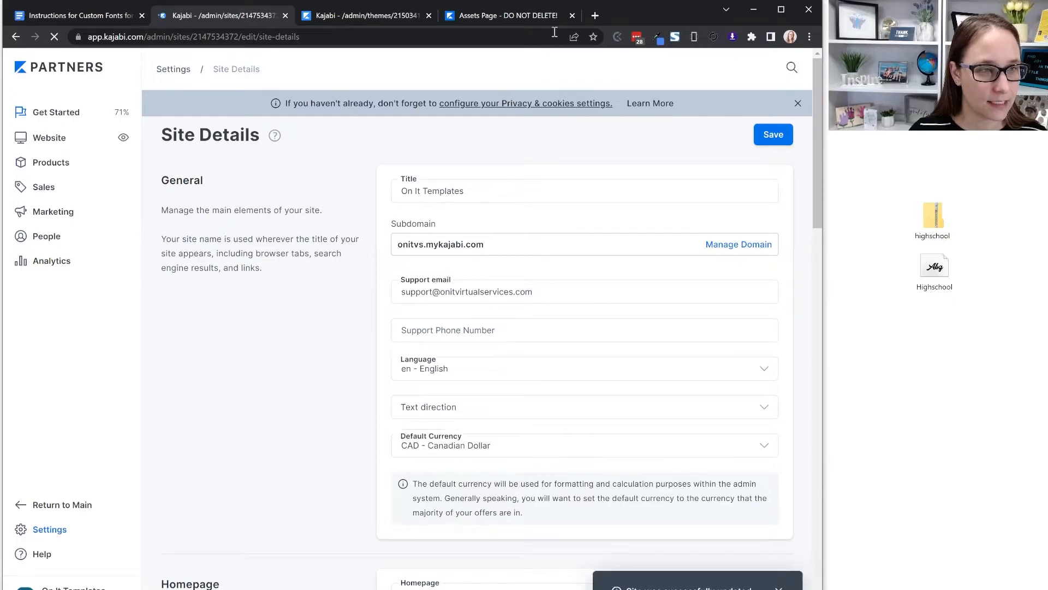
left_click(513, 15)
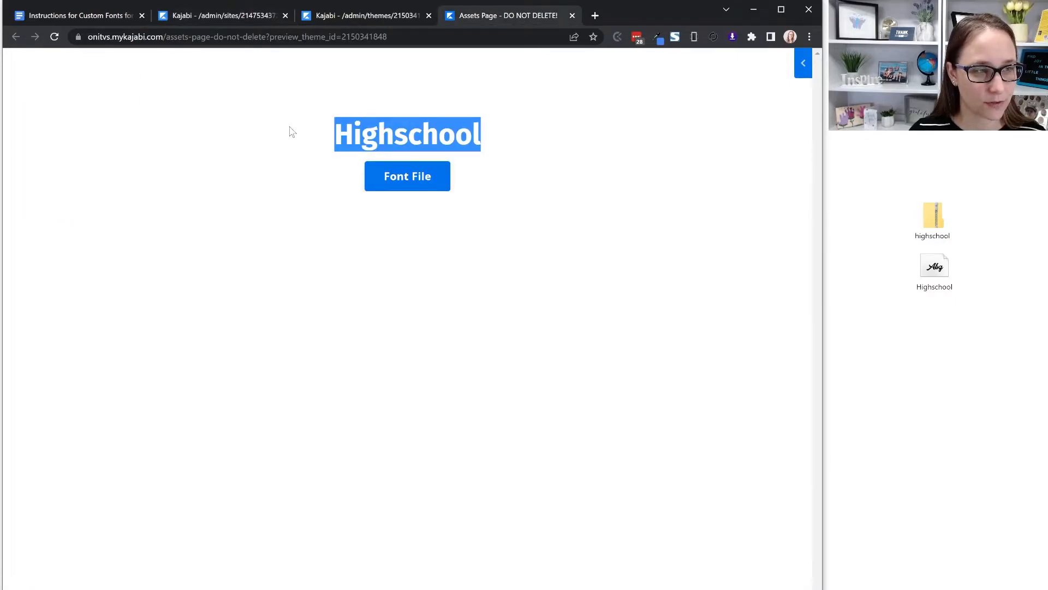
left_click(53, 33)
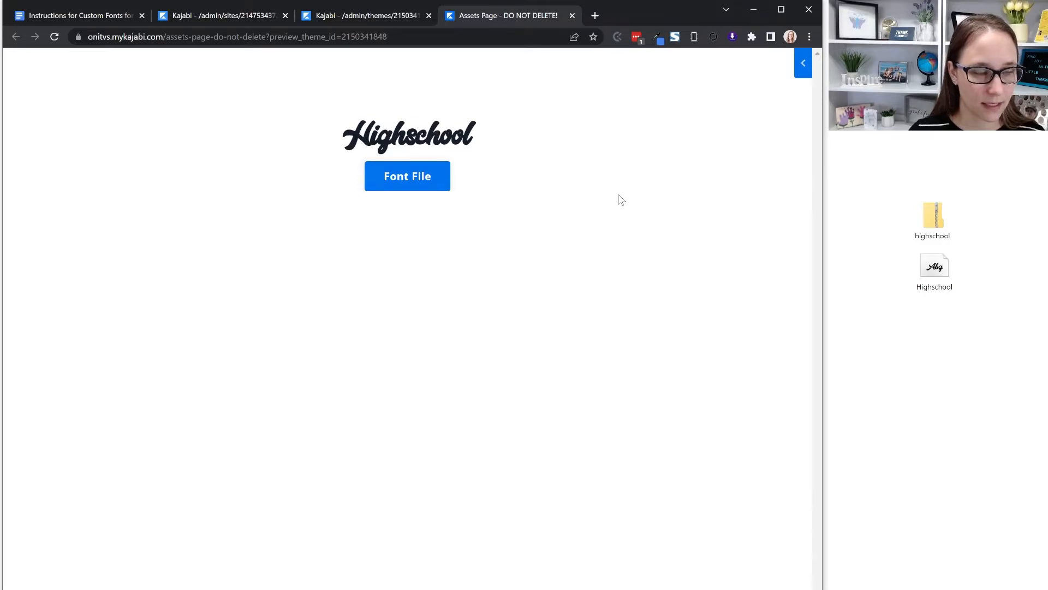
In the page editor, change the Highschool text in the Text block to Heading 3 and save the page.
left_click(395, 18)
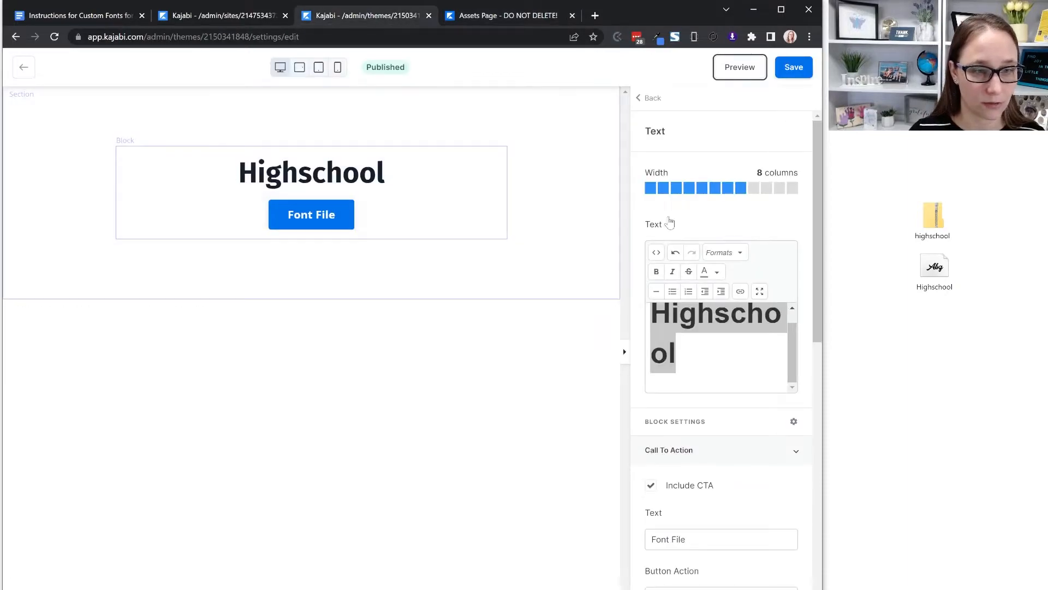
left_click(726, 258)
mouse_move(731, 273)
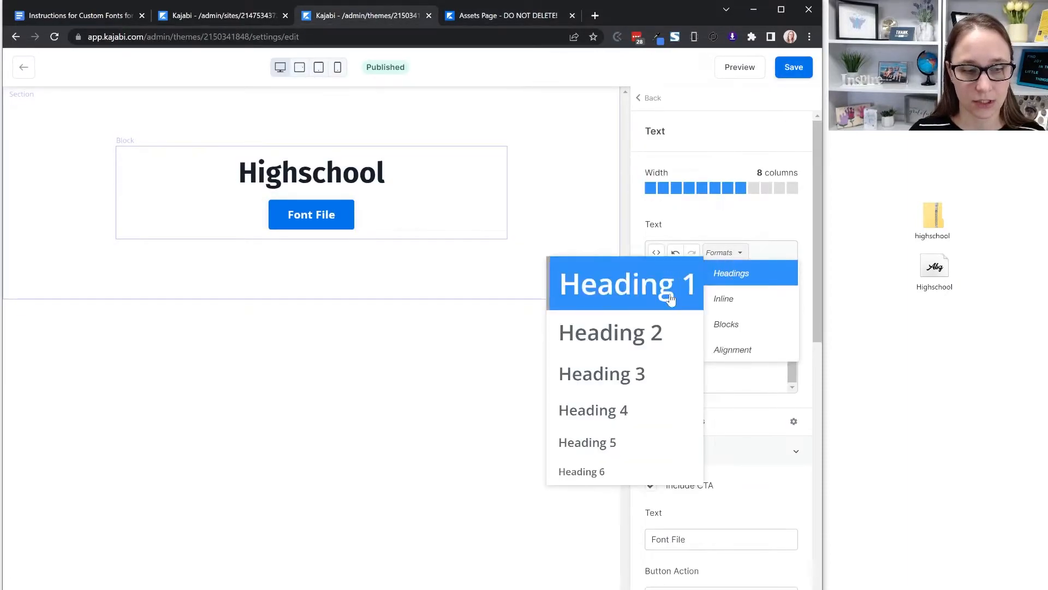
left_click(601, 371)
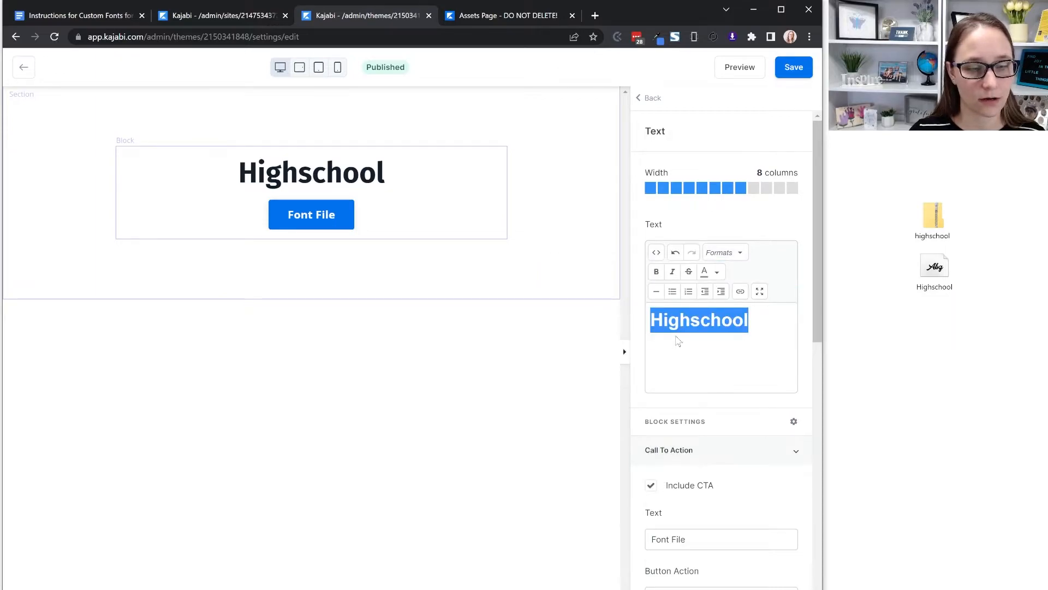
left_click(811, 75)
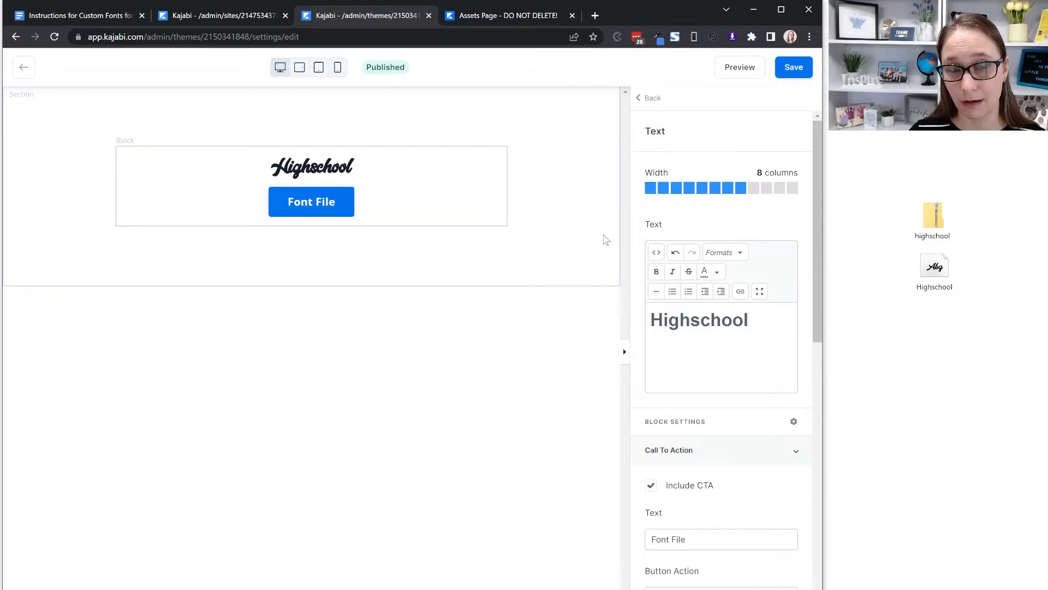
Add a "body text" line beneath the Highschool heading in the Text block and save the page.
left_click(754, 356)
key("Return")
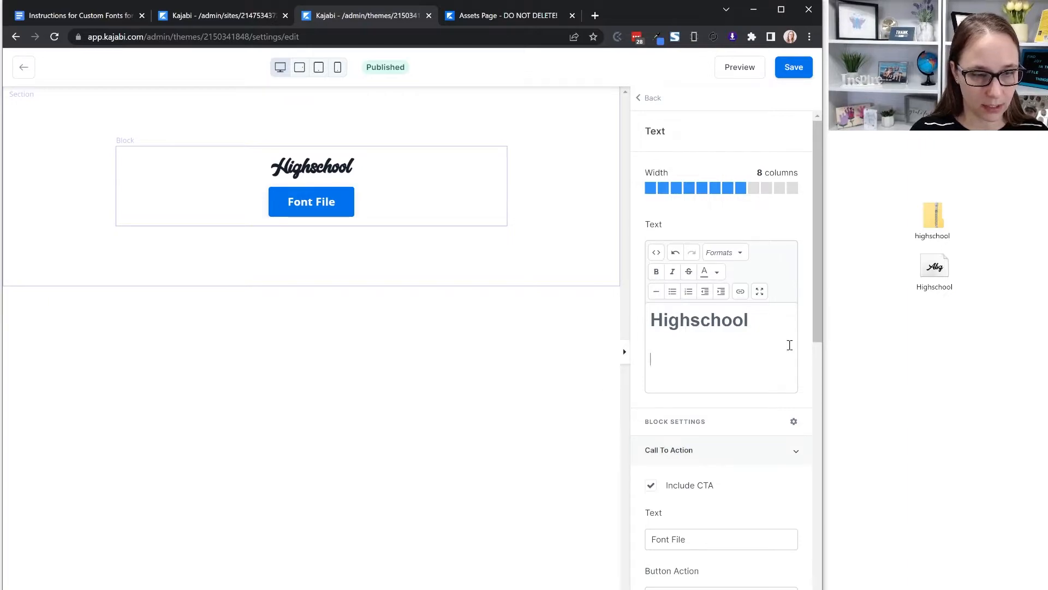
type("body te")
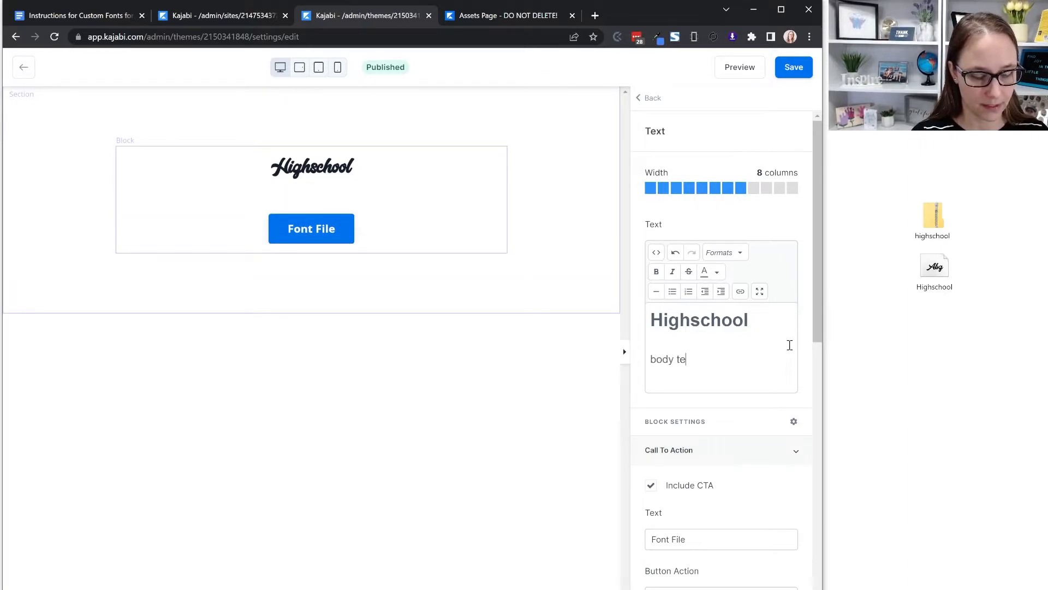
type("xt")
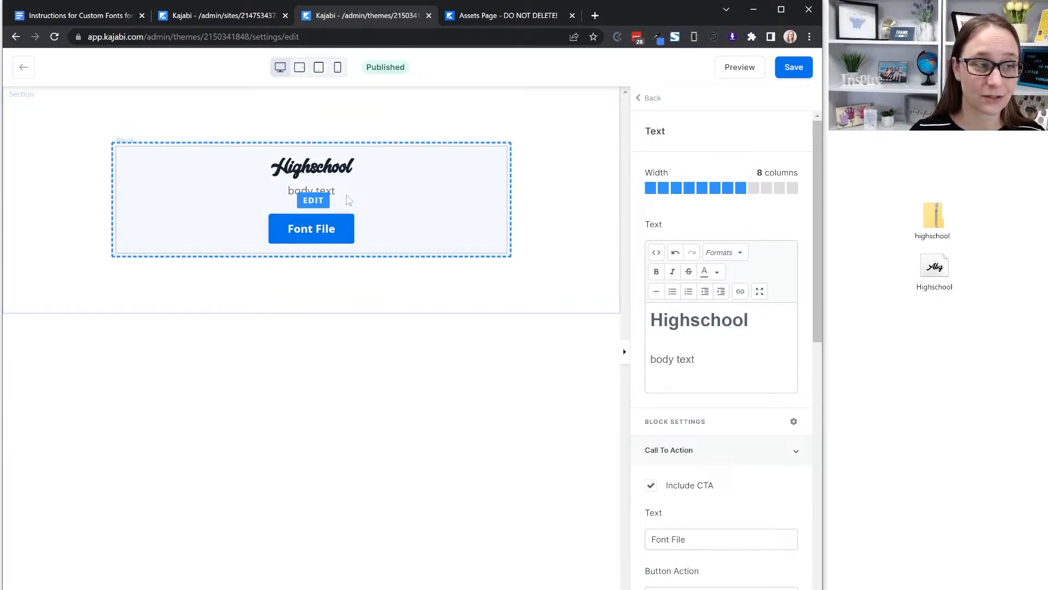
left_click(793, 71)
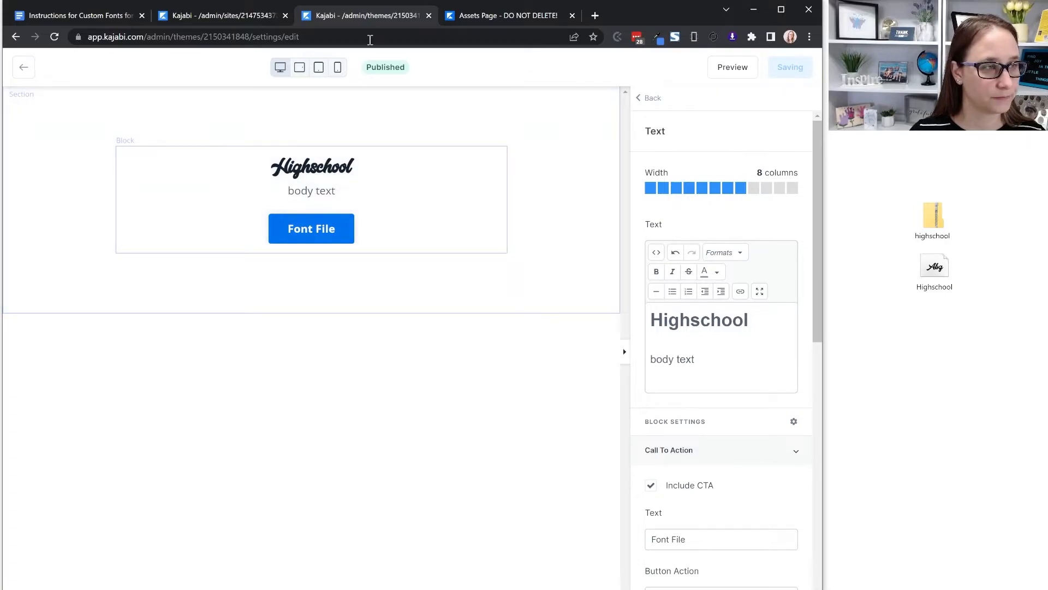
Copy the "body, p, ul, ol, a" rule, without the style tags, from the BODY font code in the instructions document.
left_click(105, 16)
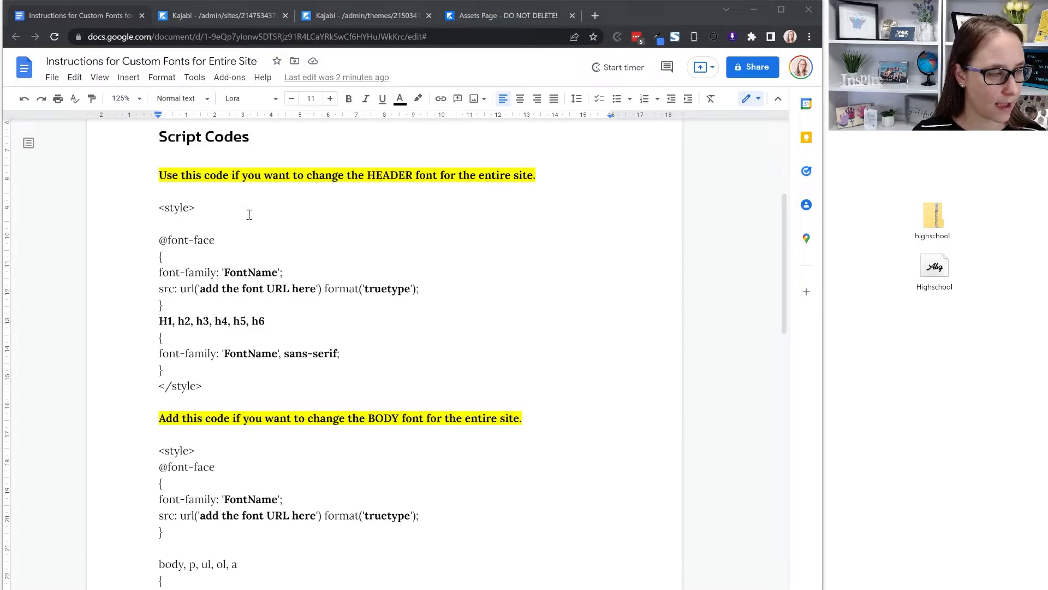
scroll(245, 227, "down", 3)
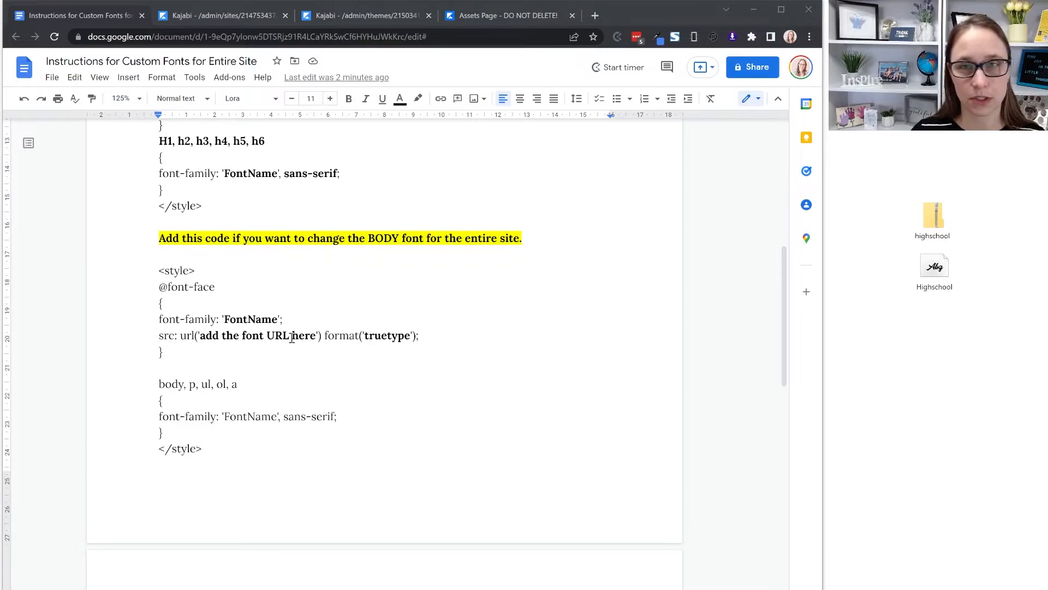
scroll(222, 344, "down", 1)
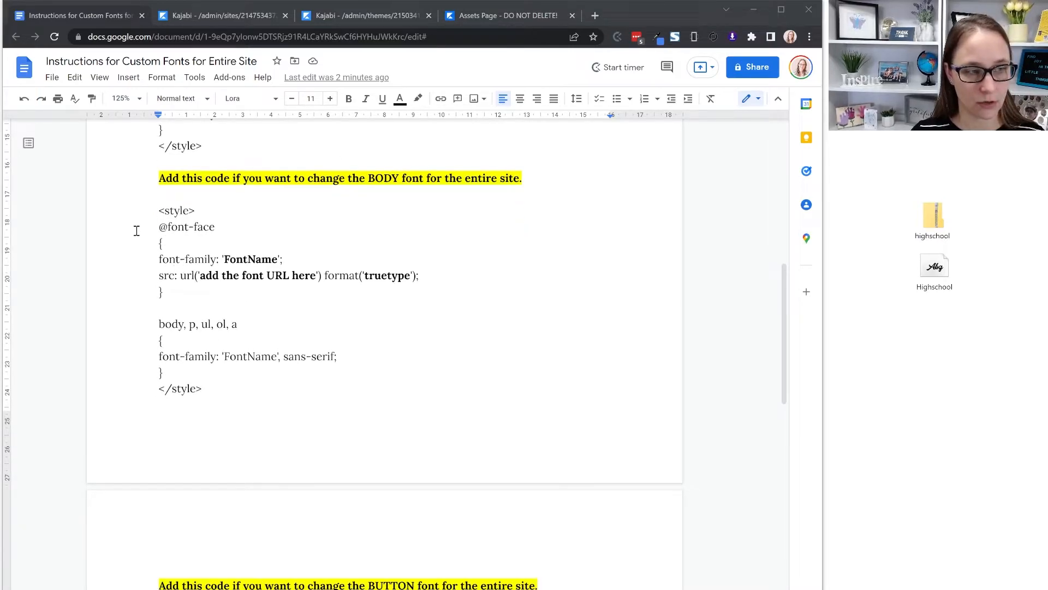
left_click_drag(156, 211, 215, 389)
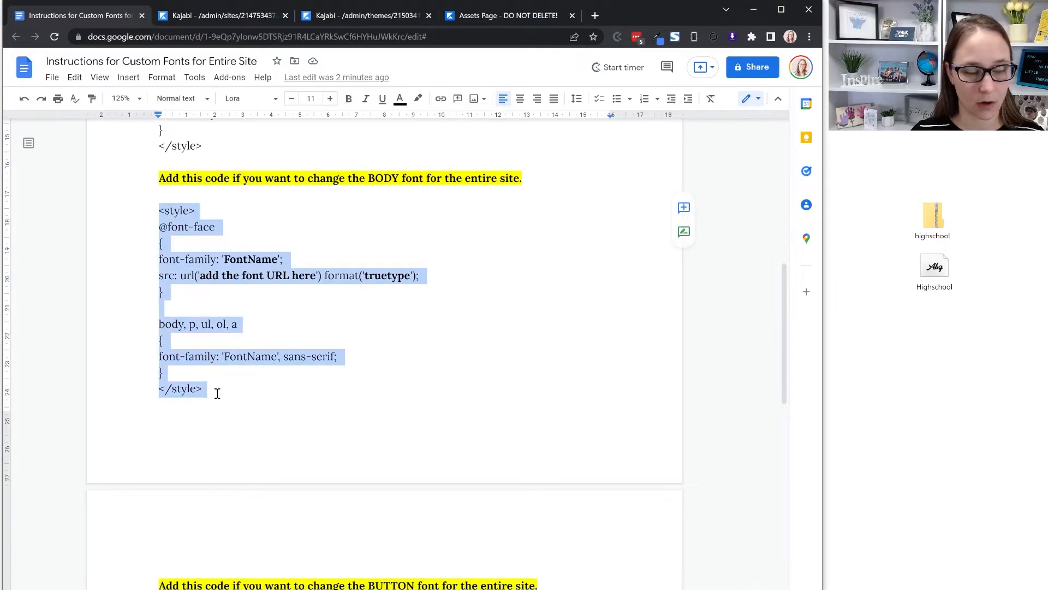
left_click(228, 291)
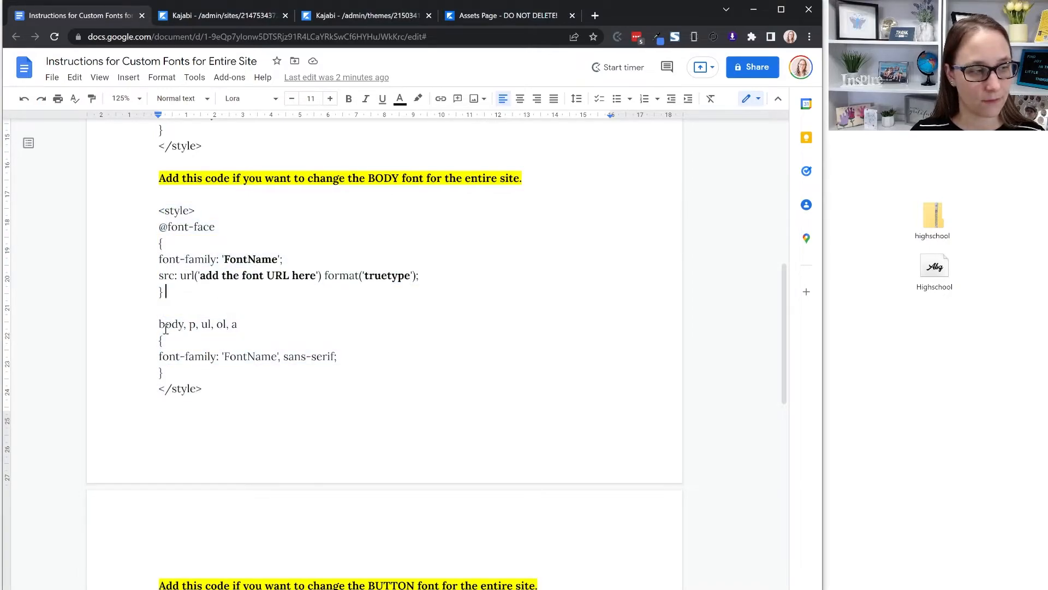
left_click_drag(159, 324, 342, 367)
key("ctrl+c")
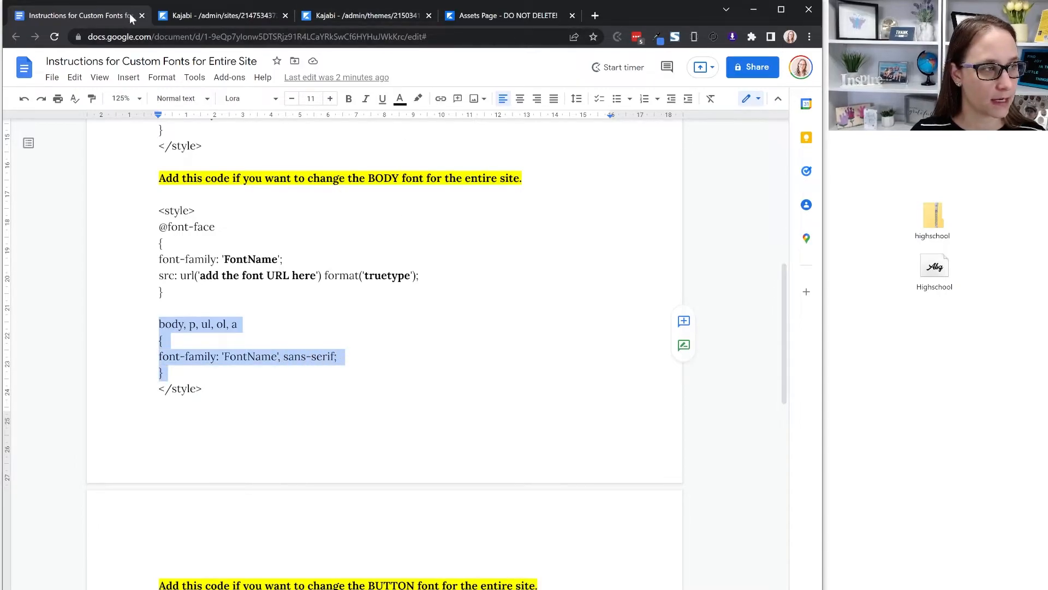
Paste the copied body rule into the Site Details Header Page Scripts, between the H1 to h6 rule and the closing style tag.
left_click(204, 22)
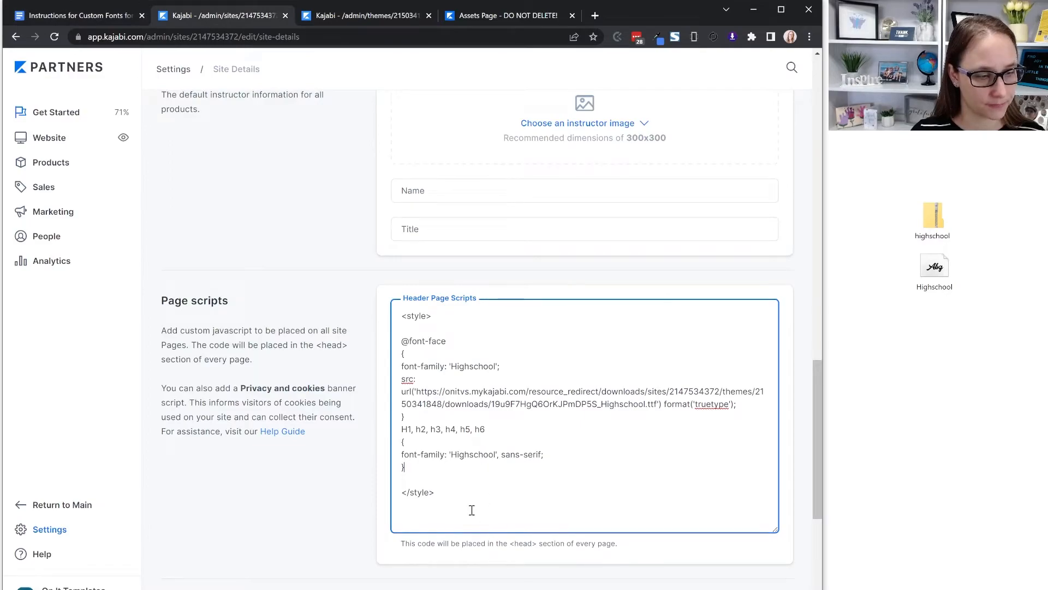
key("Return")
key("Return")
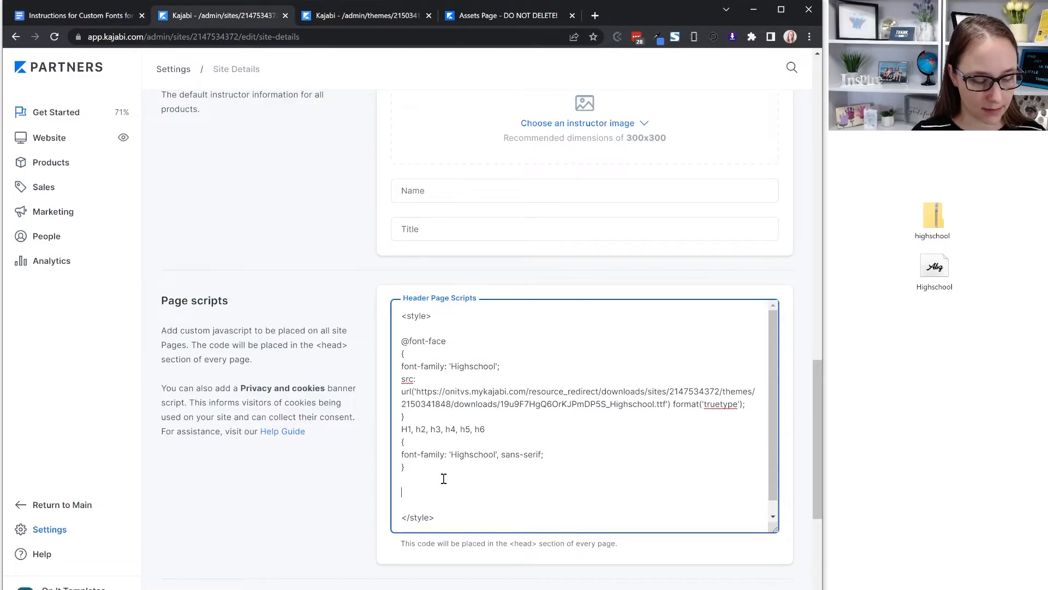
key("ctrl+v")
scroll(472, 417, "down", 1)
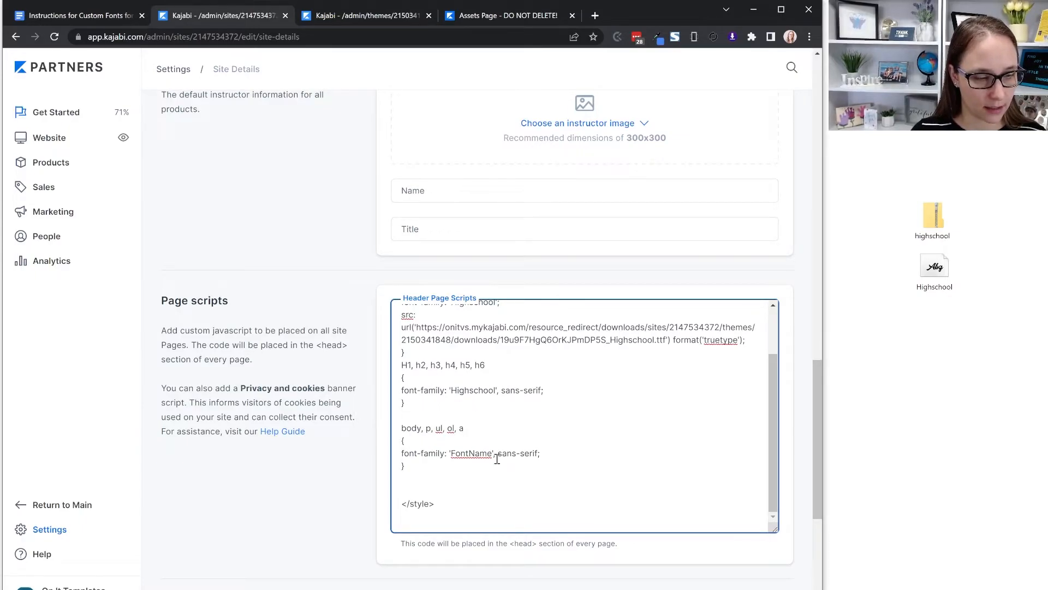
Replace the FontName placeholder in the "body, p, ul, ol, a" rule with Highschool.
left_click(493, 455)
key("BackSpace")
key("BackSpace")
key("BackSpace")
key("BackSpace")
key("BackSpace")
key("BackSpace")
key("BackSpace")
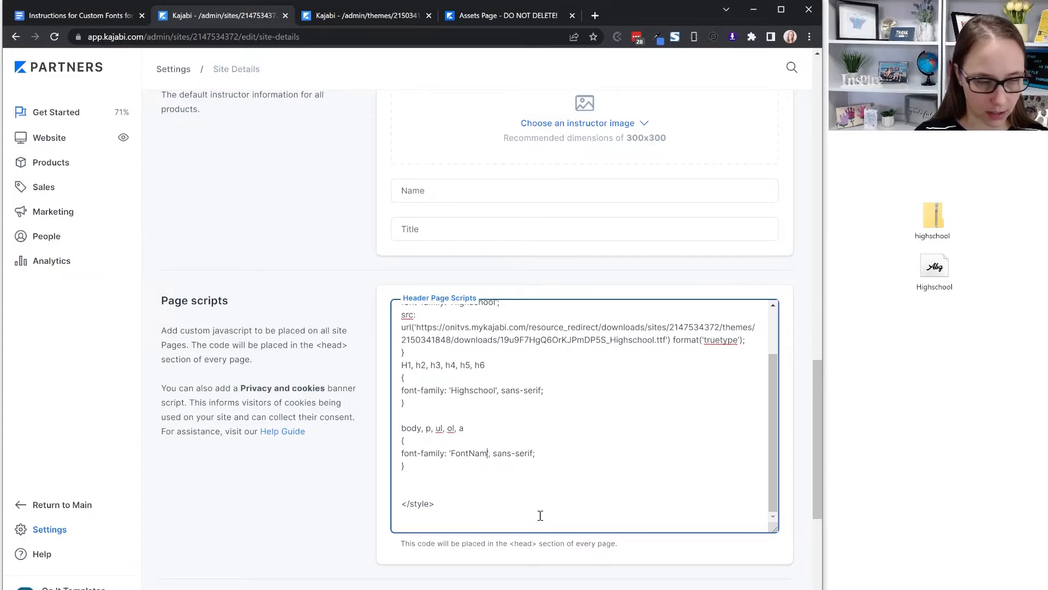
key("BackSpace")
type("Haigh")
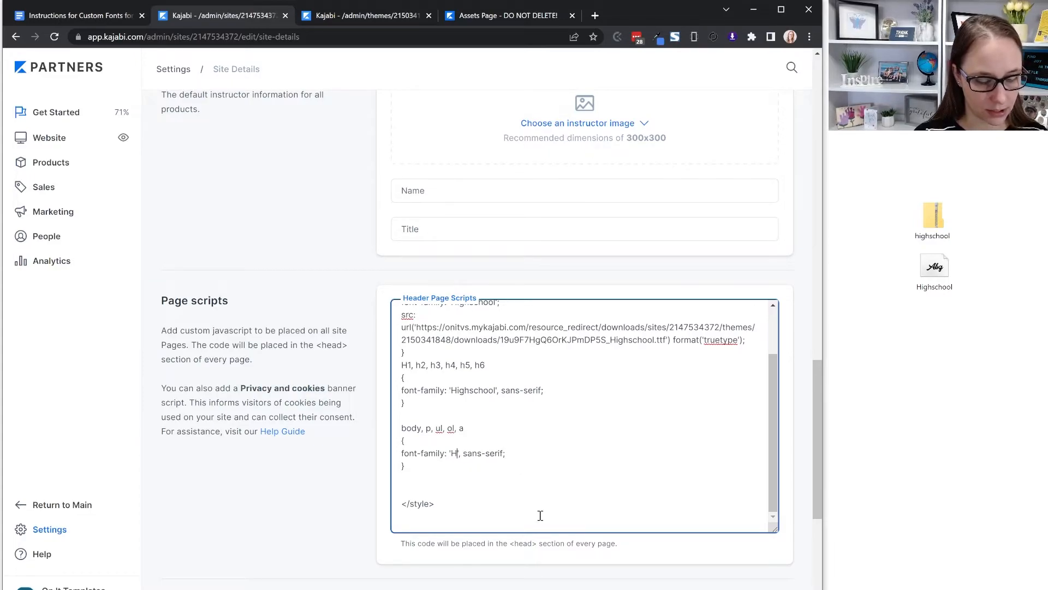
key("BackSpace")
key("BackSpace")
key("BackSpace")
key("BackSpace")
type("ighschool")
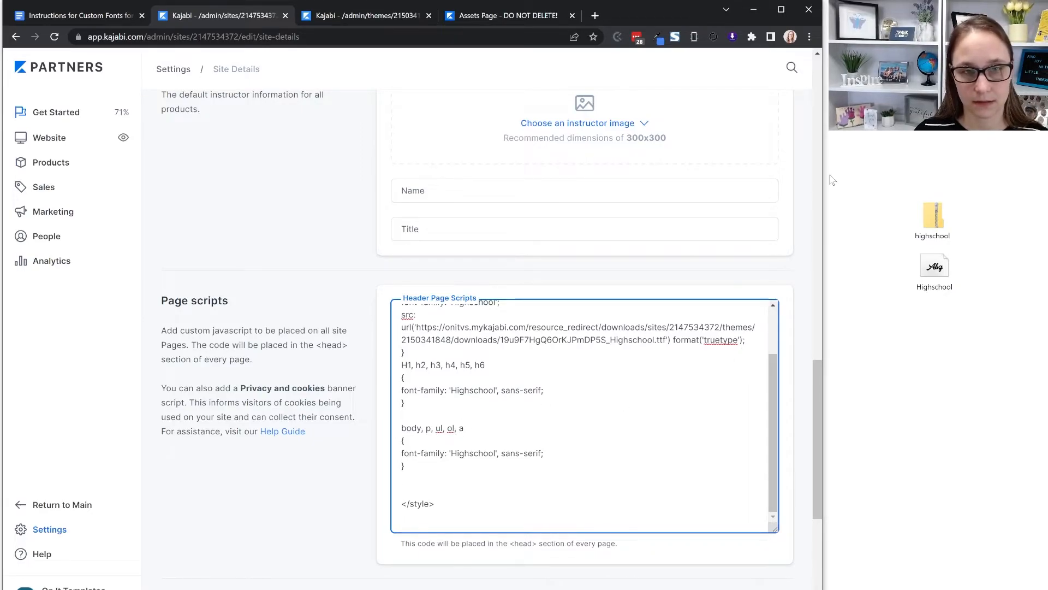
Save the Site Details with the body font rule and reload the assets page preview to check the body text font.
scroll(801, 255, "up", 15)
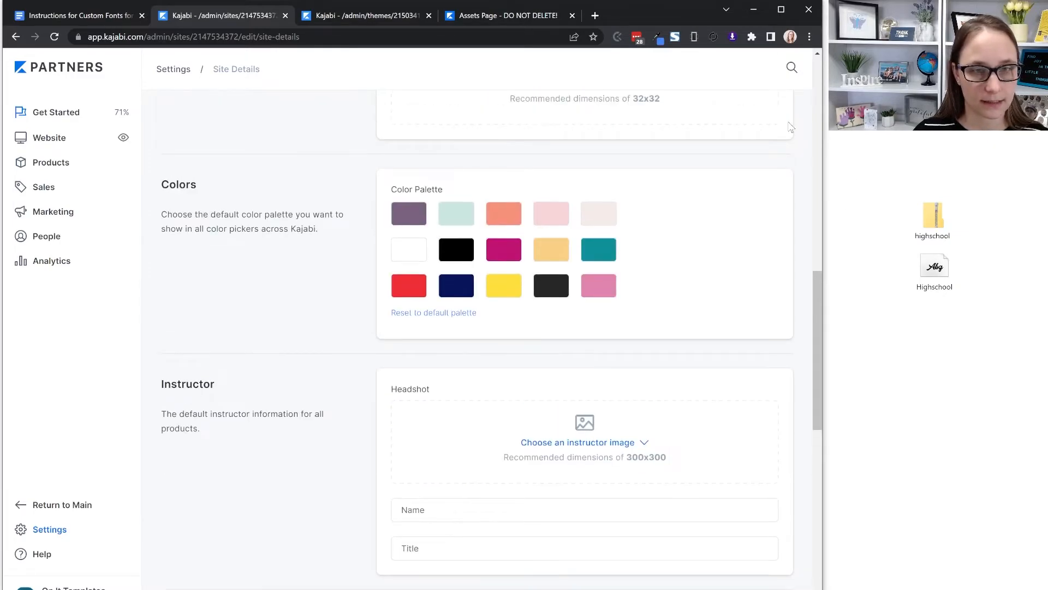
scroll(802, 118, "up", 2)
left_click(770, 135)
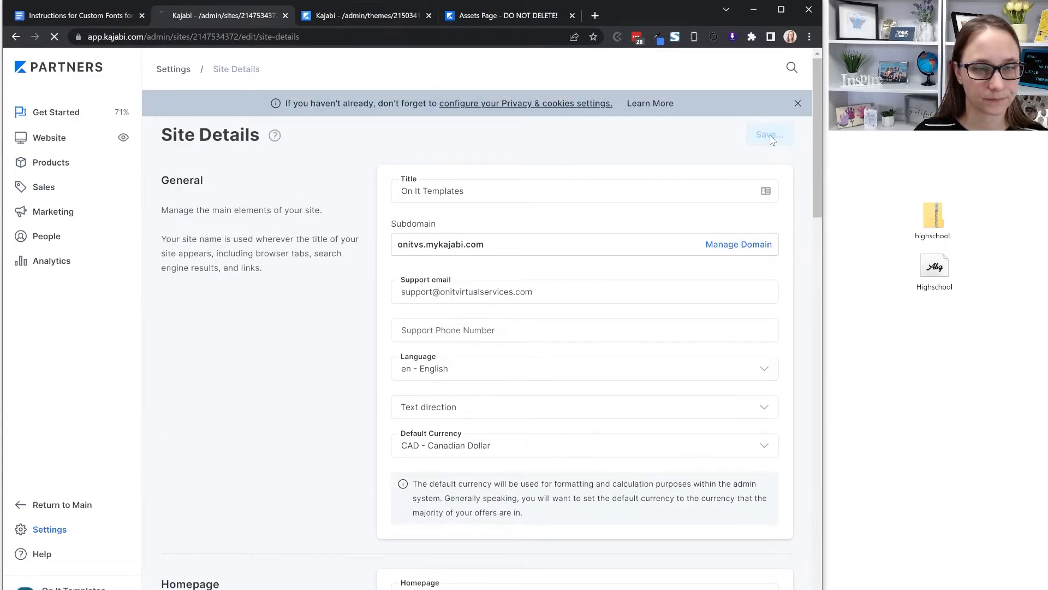
left_click(516, 15)
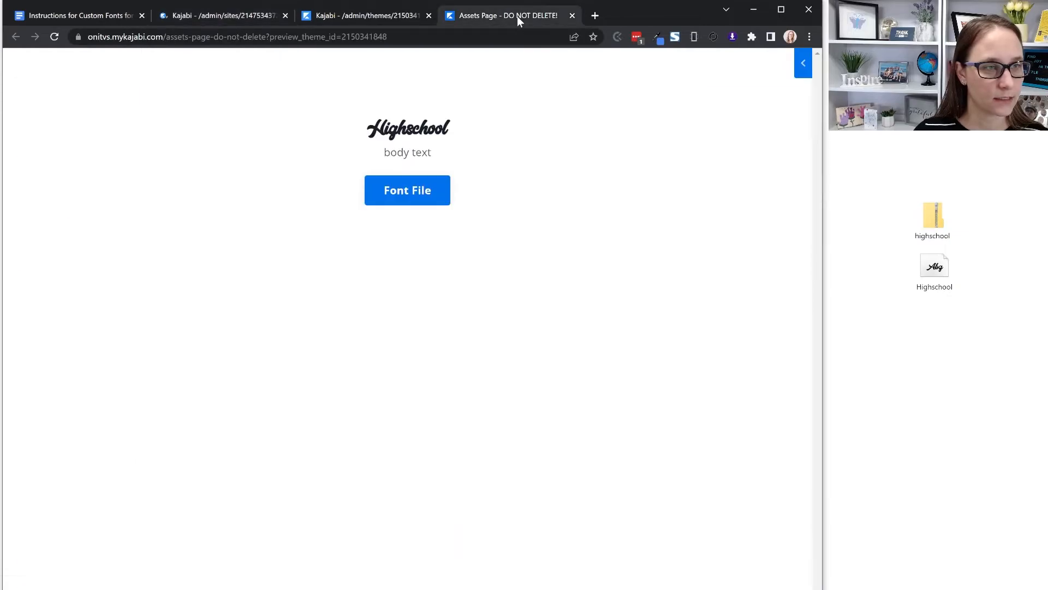
left_click(53, 36)
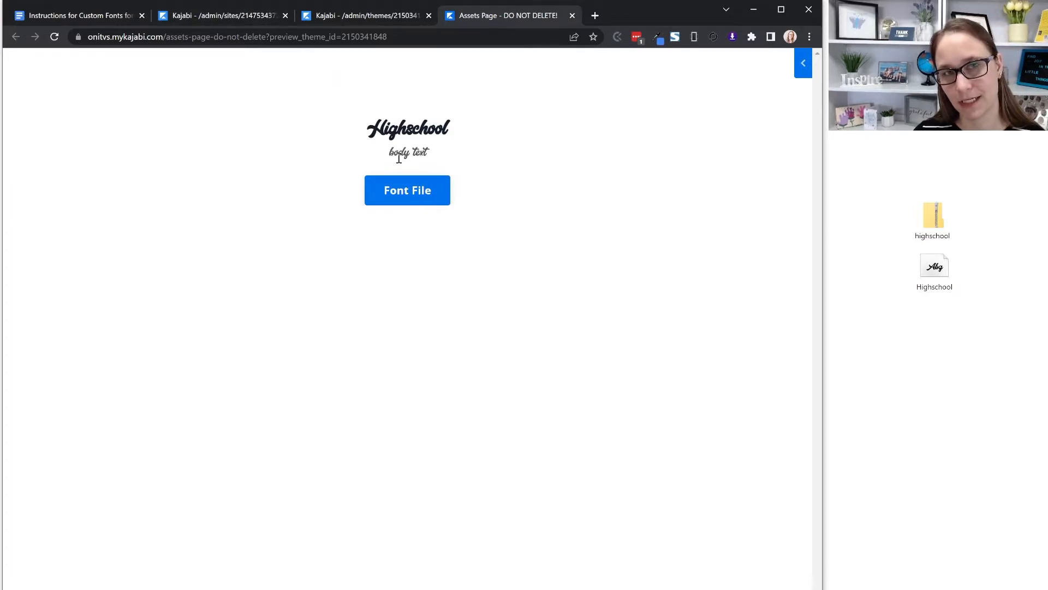
Return to the Page Scripts section of Site Details and enlarge the Header Page Scripts box to show the whole style code.
left_click(175, 16)
scroll(568, 353, "down", 20)
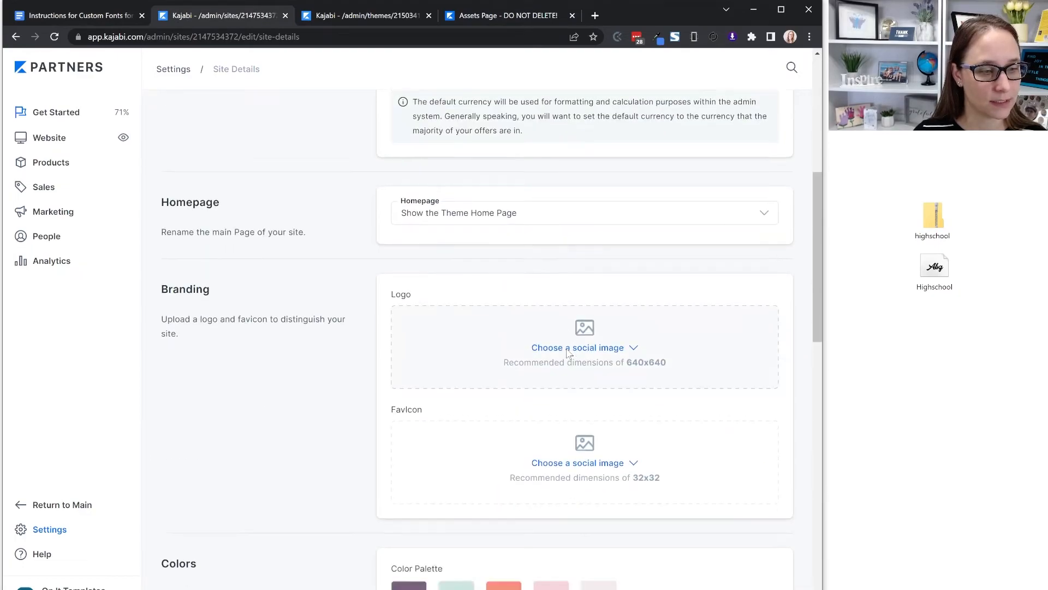
scroll(770, 335, "down", 3)
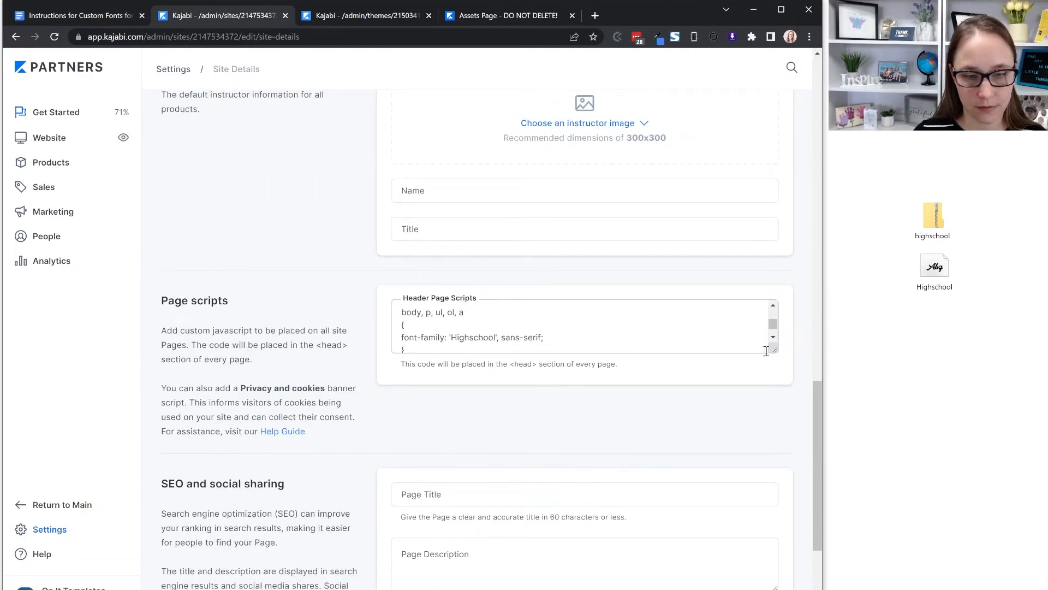
left_click_drag(770, 351, 773, 472)
left_click_drag(777, 352, 774, 583)
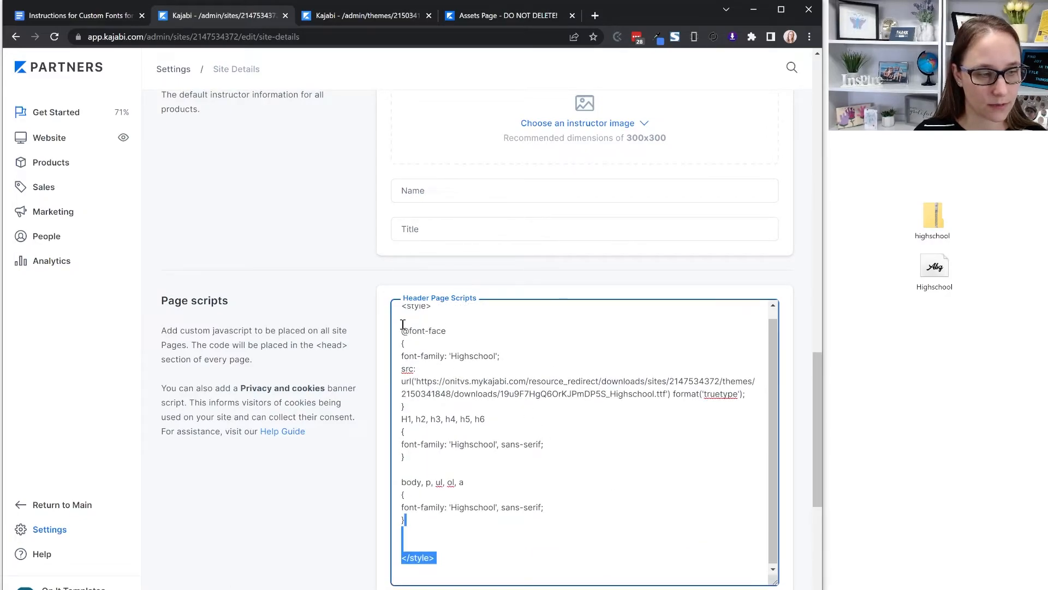
left_click_drag(405, 327, 423, 412)
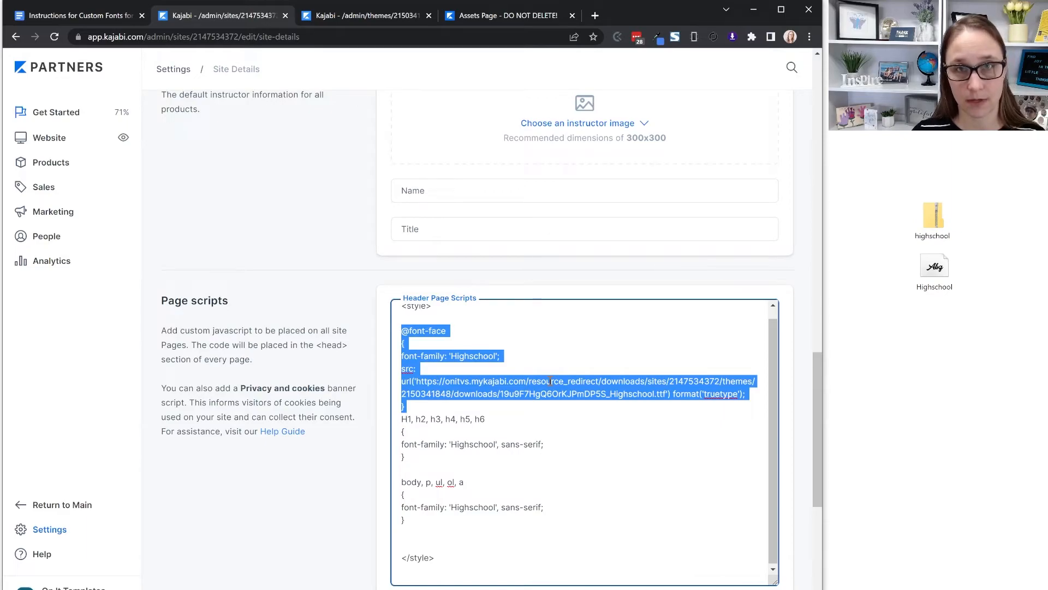
left_click(422, 374)
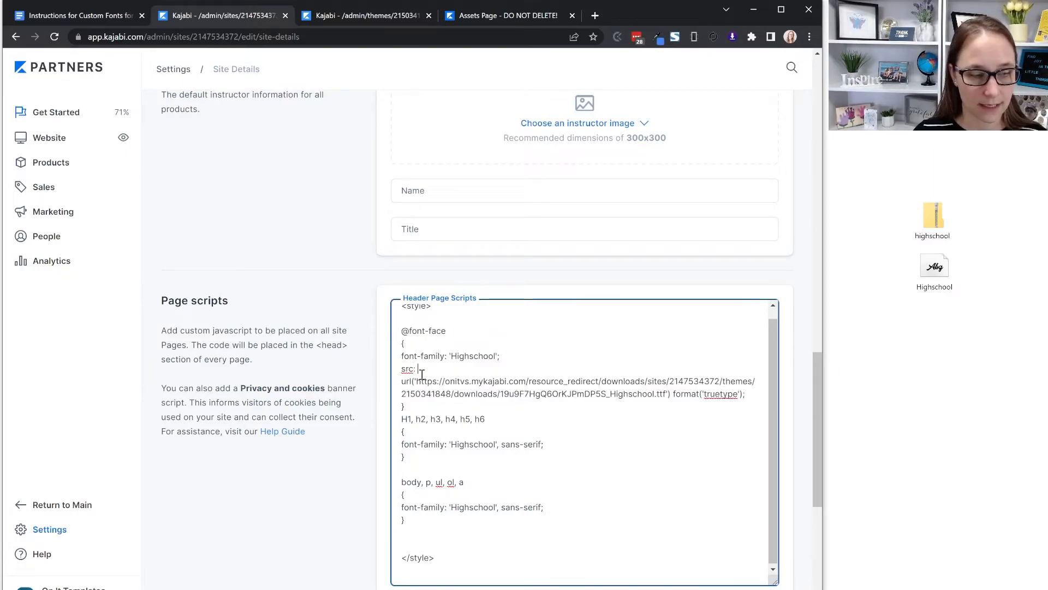
left_click(401, 421)
key("Return")
left_click_drag(402, 419, 424, 515)
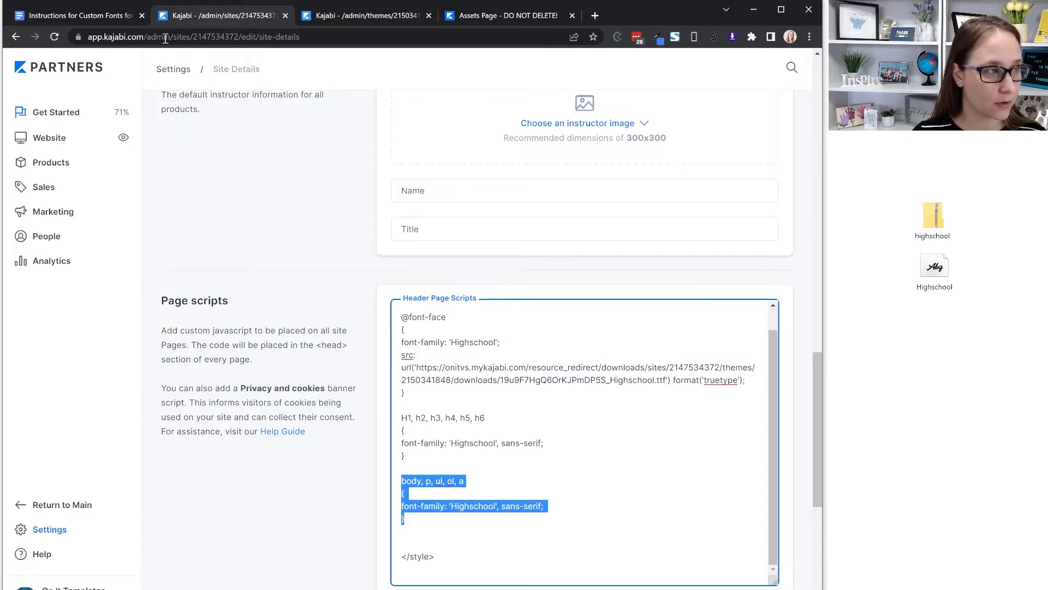
Copy the .btn rule, without the style tags, from the BUTTON font code in the instructions document.
left_click(110, 8)
scroll(240, 322, "down", 5)
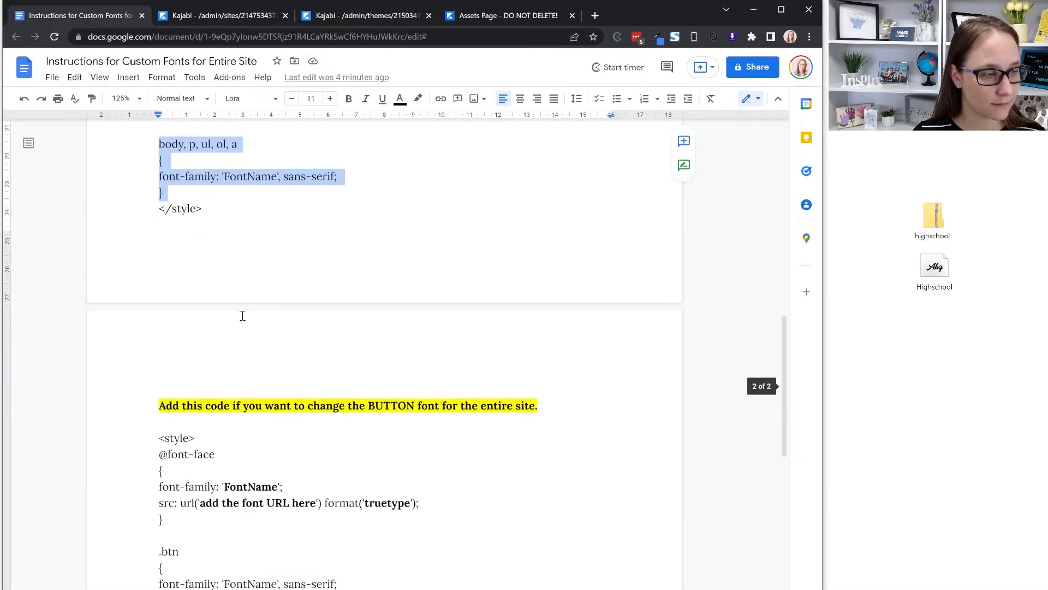
scroll(229, 343, "down", 2)
left_click_drag(158, 309, 174, 361)
key("ctrl+c")
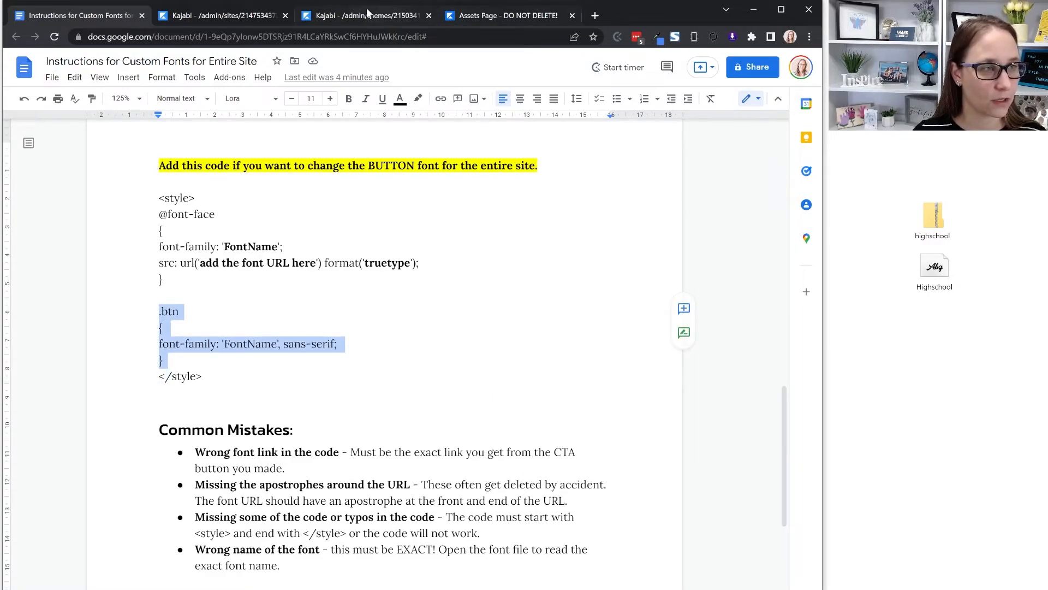
Paste the copied .btn rule into the Header Page Scripts below the body rule, before the closing style tag.
left_click(264, 18)
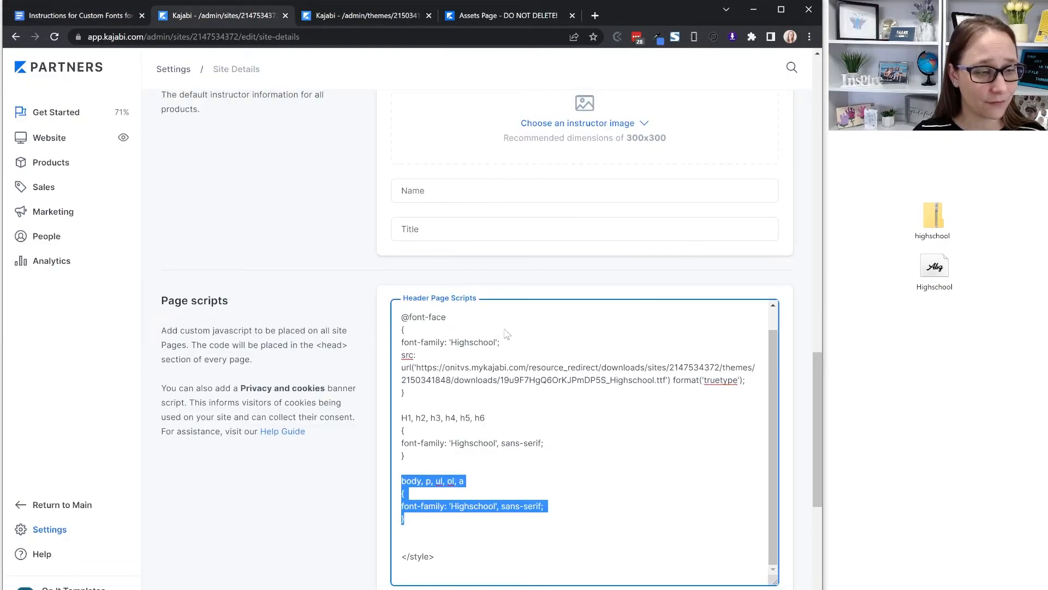
scroll(513, 350, "down", 2)
left_click(440, 426)
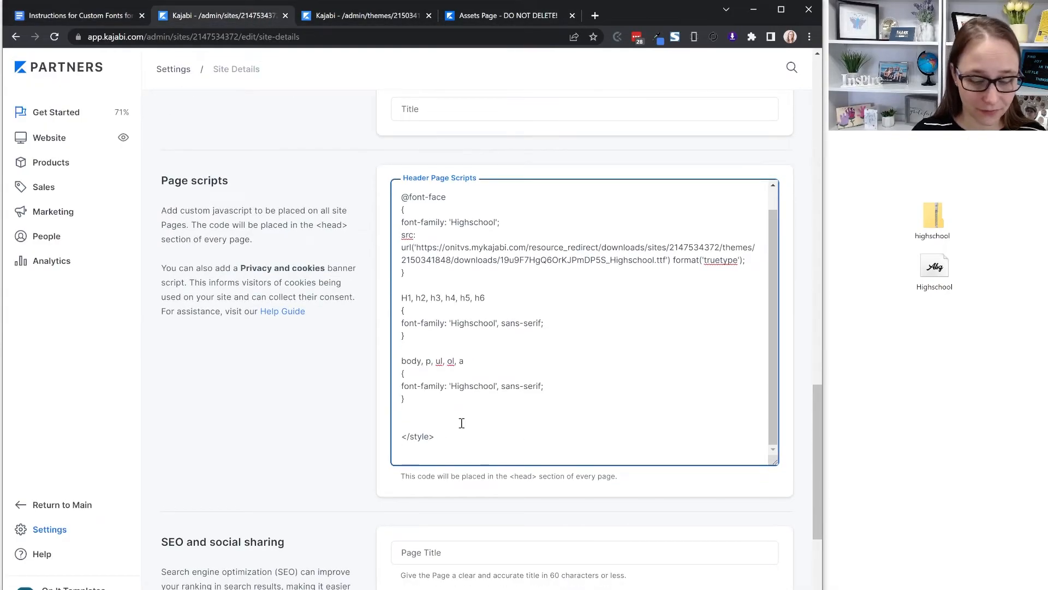
key("Return")
key("ctrl+v")
scroll(402, 201, "up", 2)
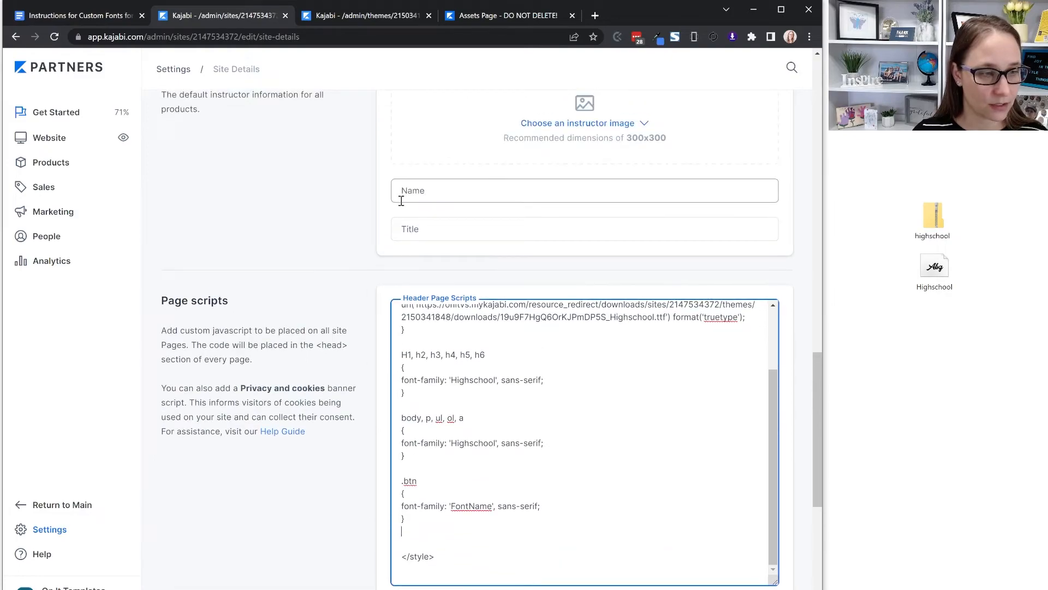
Replace the FontName placeholder in the .btn rule of the Header Page Scripts with Highschool.
scroll(618, 367, "down", 2)
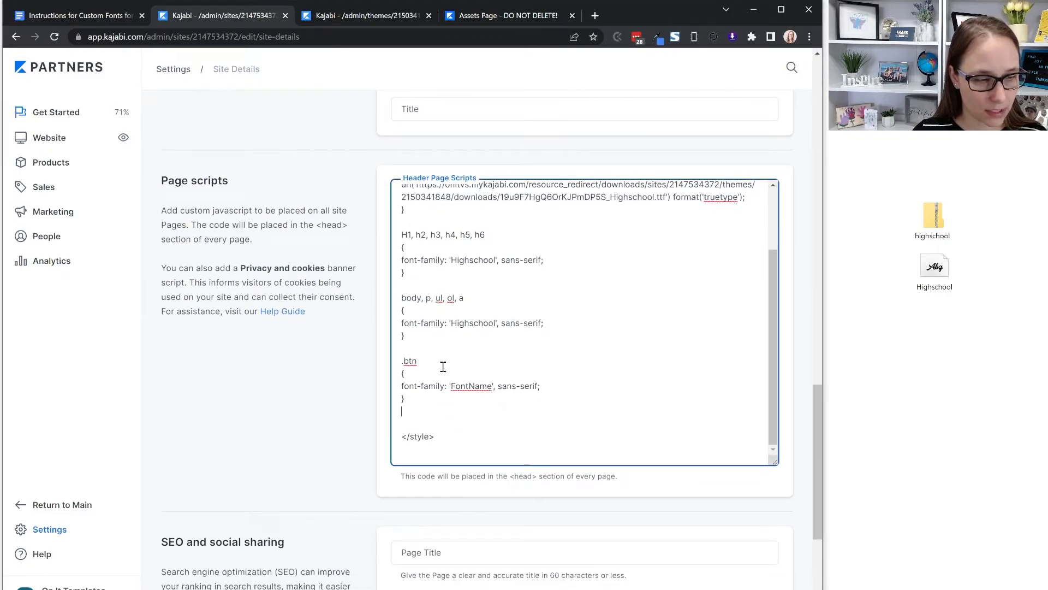
left_click(494, 386)
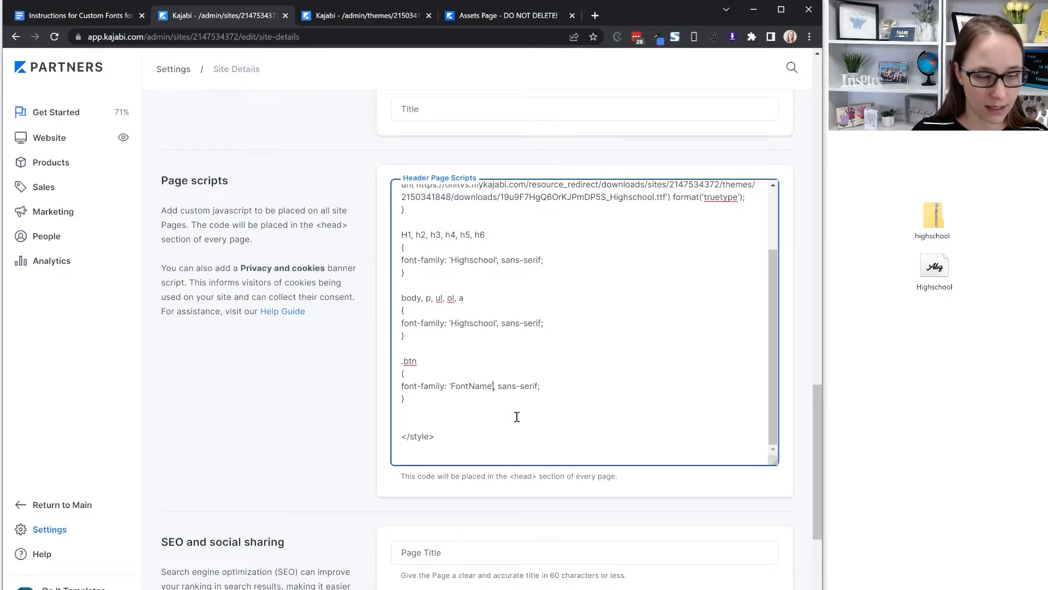
key("BackSpace")
key("BackSpace")
key("BackSpace")
key("BackSpace")
key("BackSpace")
key("BackSpace")
key("BackSpace")
key("BackSpace")
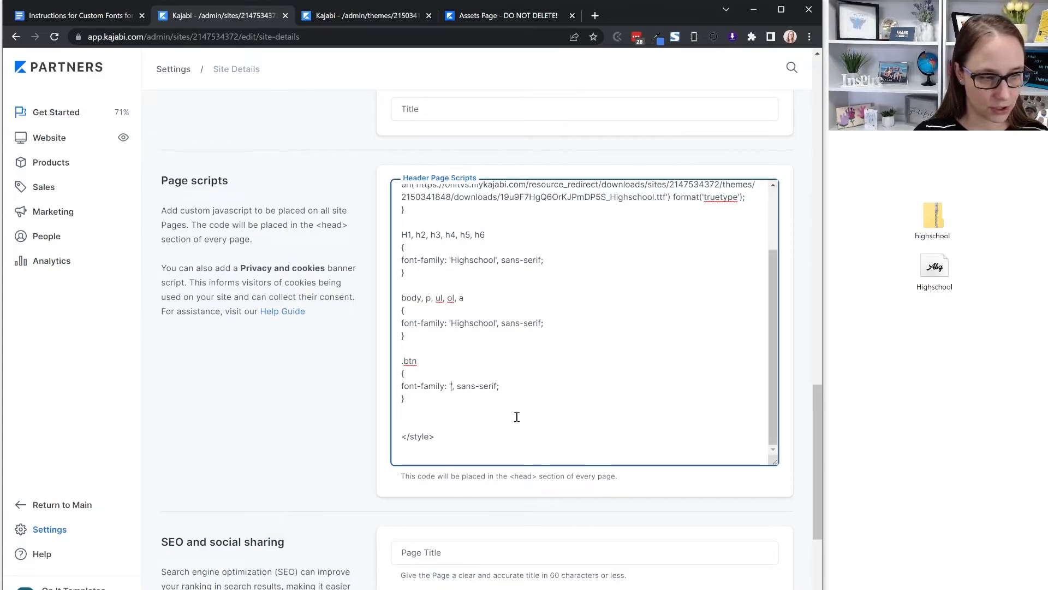
type("Highschool")
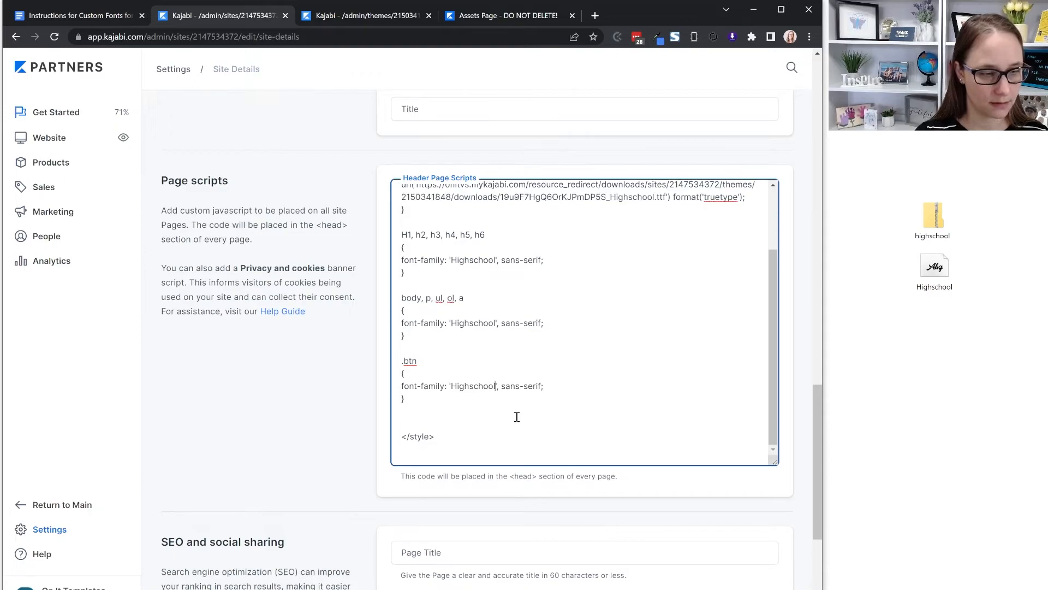
Save the site details and reload the Assets Page preview to check the font on the Font File button.
double_click(411, 361)
scroll(601, 230, "up", 3)
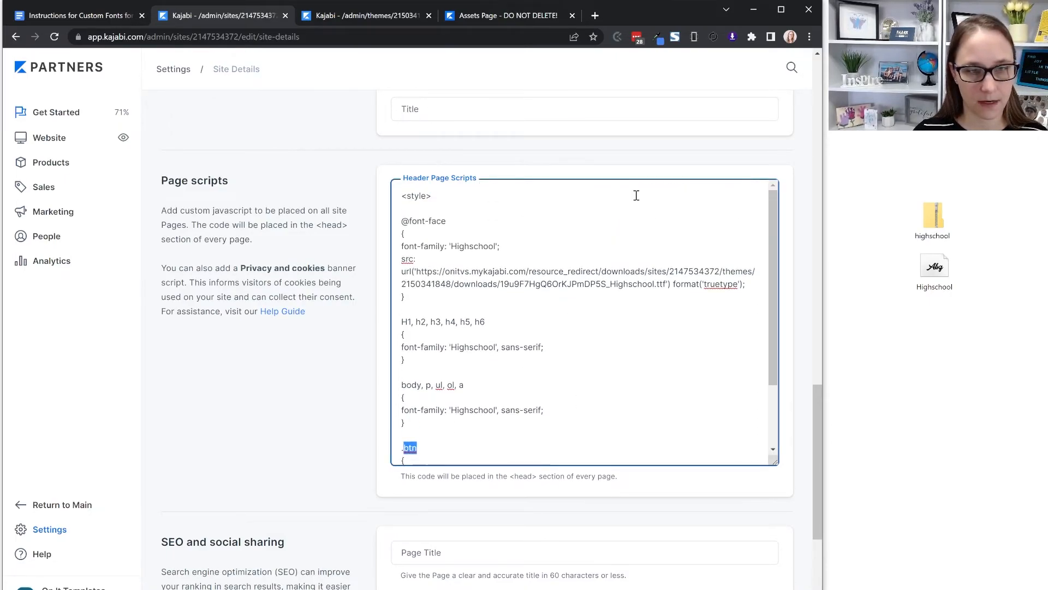
scroll(636, 195, "up", 20)
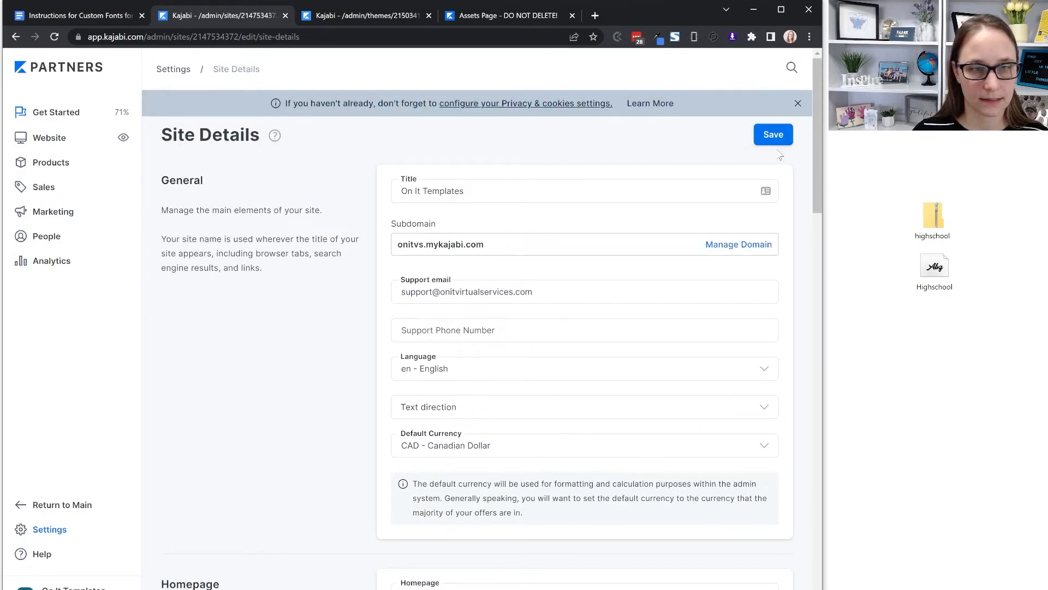
left_click(774, 134)
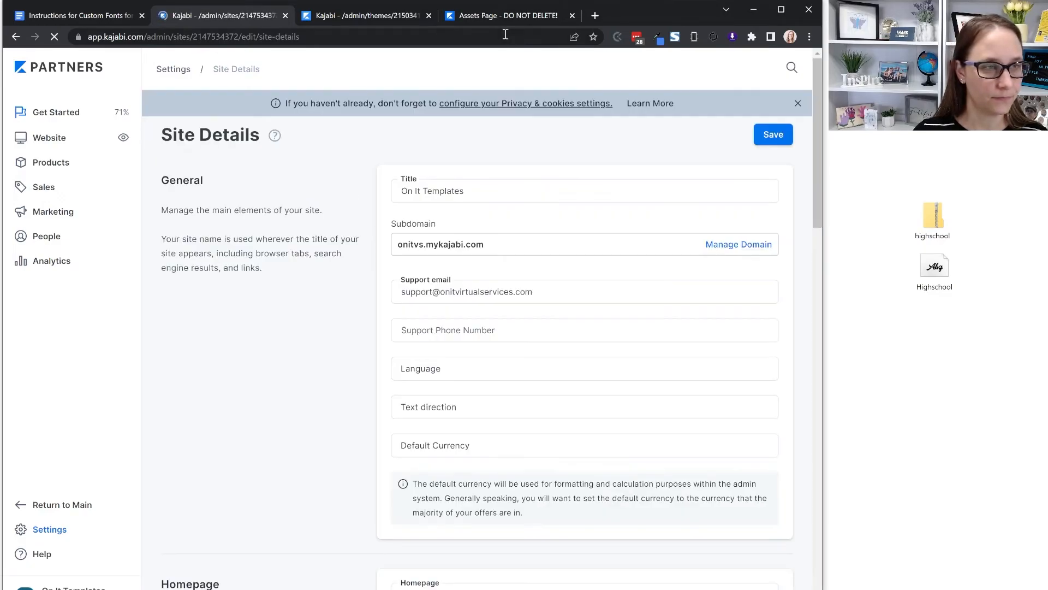
left_click(503, 15)
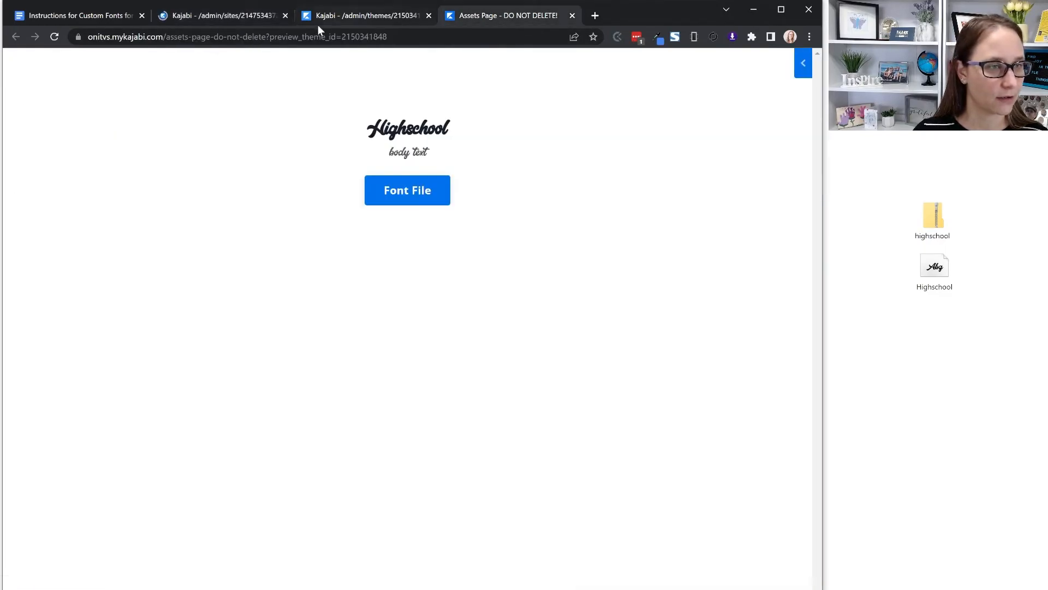
left_click(54, 37)
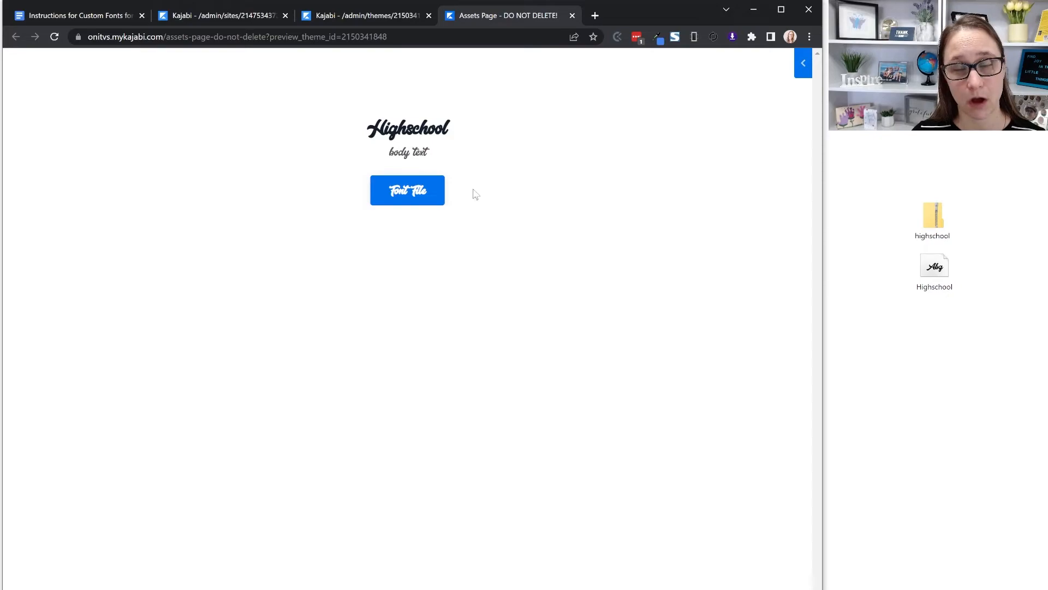
Read the Common Mistakes list in the instructions document and check the link options of the Font File button on the Assets Page.
left_click(79, 19)
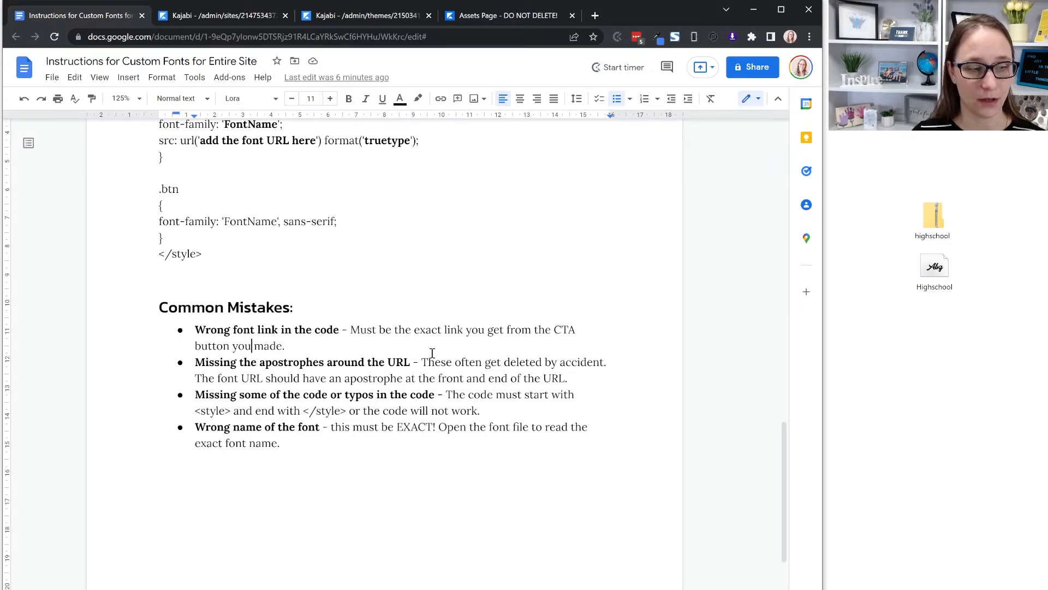
left_click(522, 18)
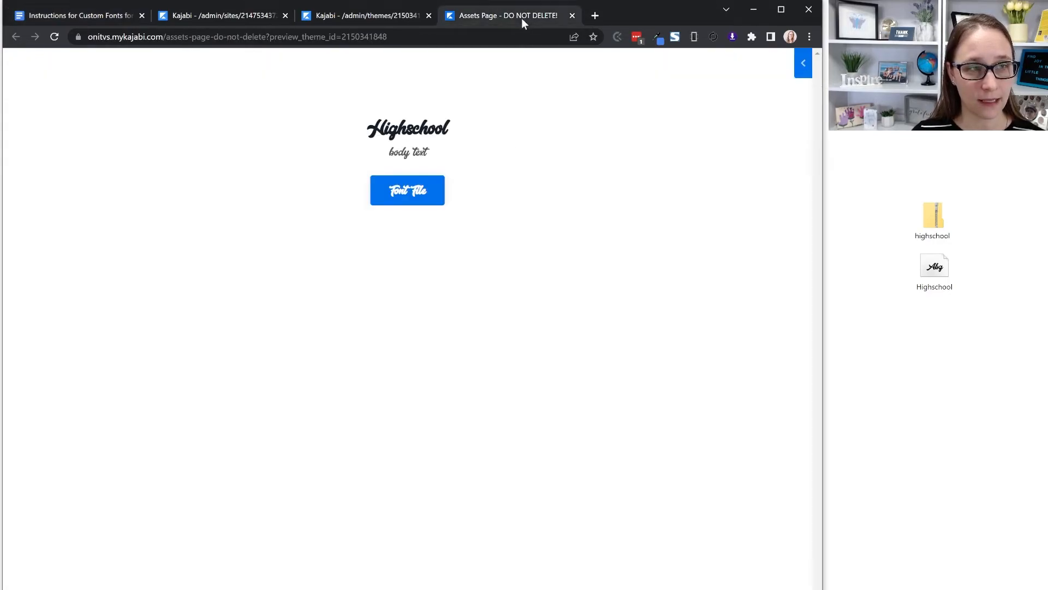
right_click(408, 190)
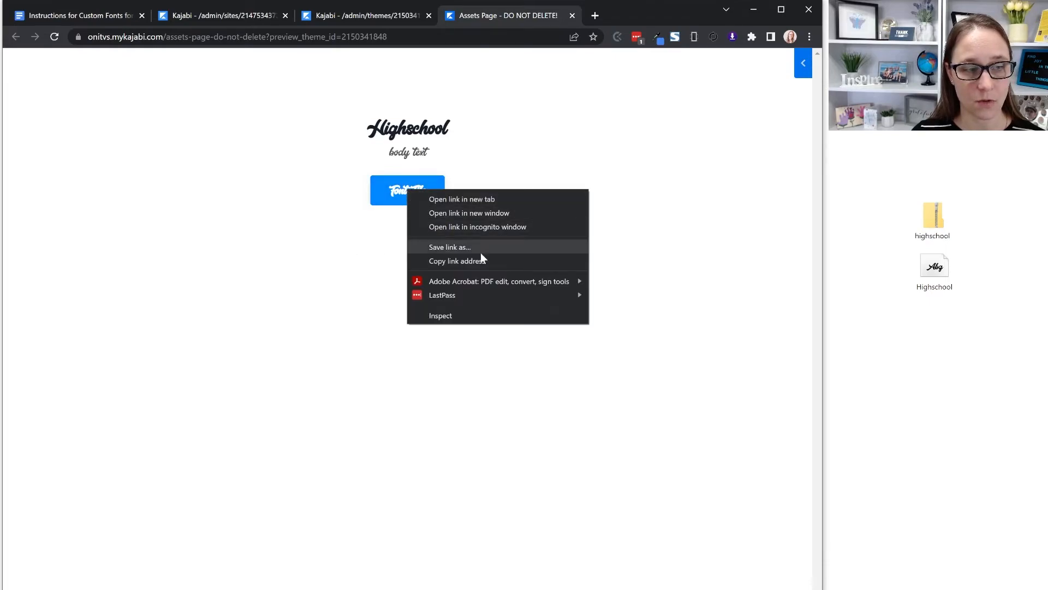
left_click(298, 175)
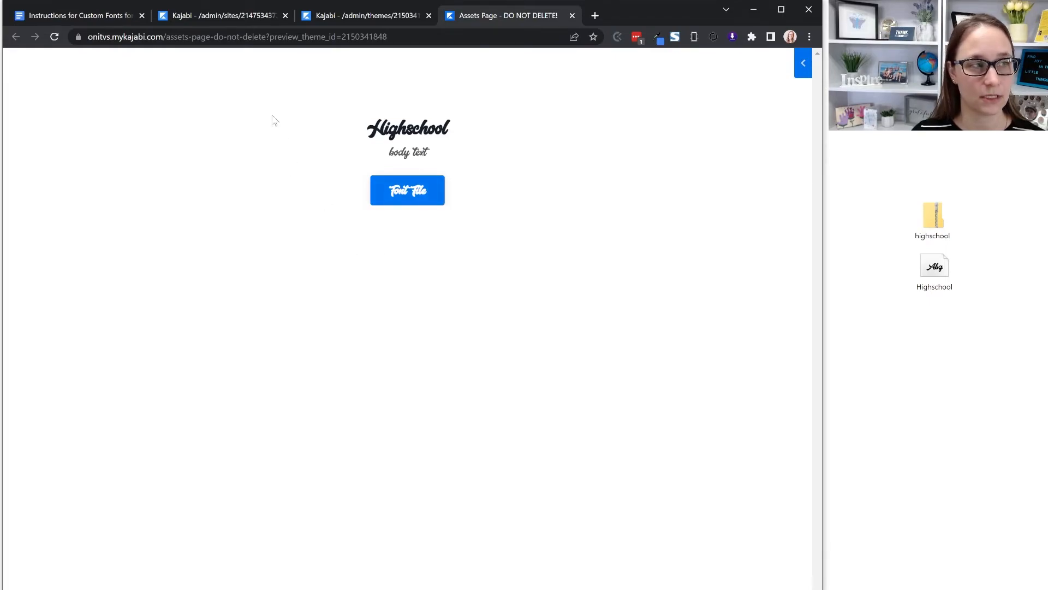
Enlarge the Header Page Scripts box in Site Details and check the apostrophes at both ends of the font URL.
left_click(83, 15)
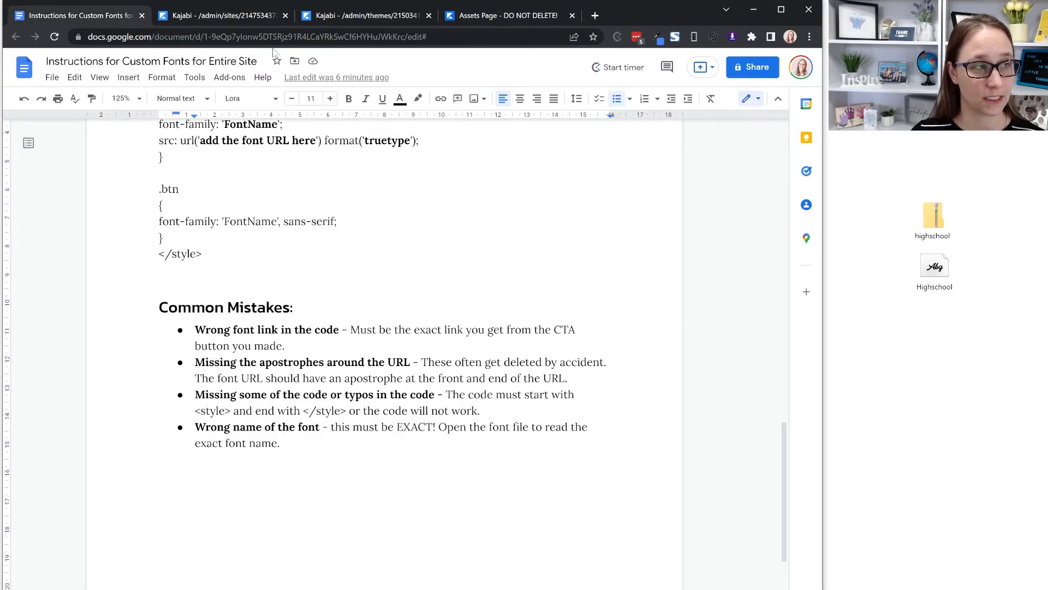
left_click(247, 19)
scroll(496, 356, "down", 20)
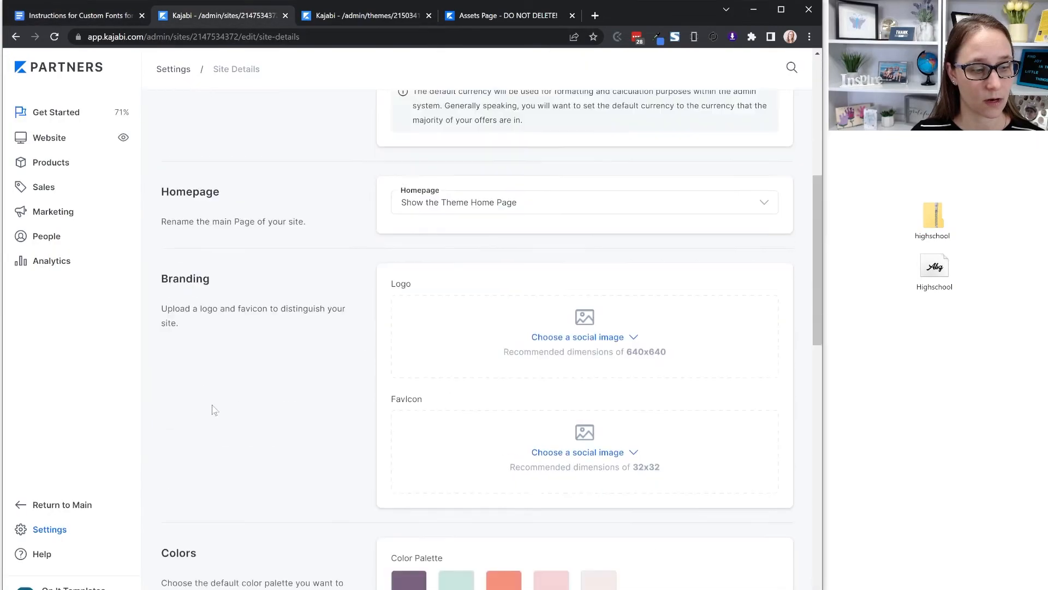
scroll(564, 390, "down", 4)
left_click_drag(774, 163, 708, 449)
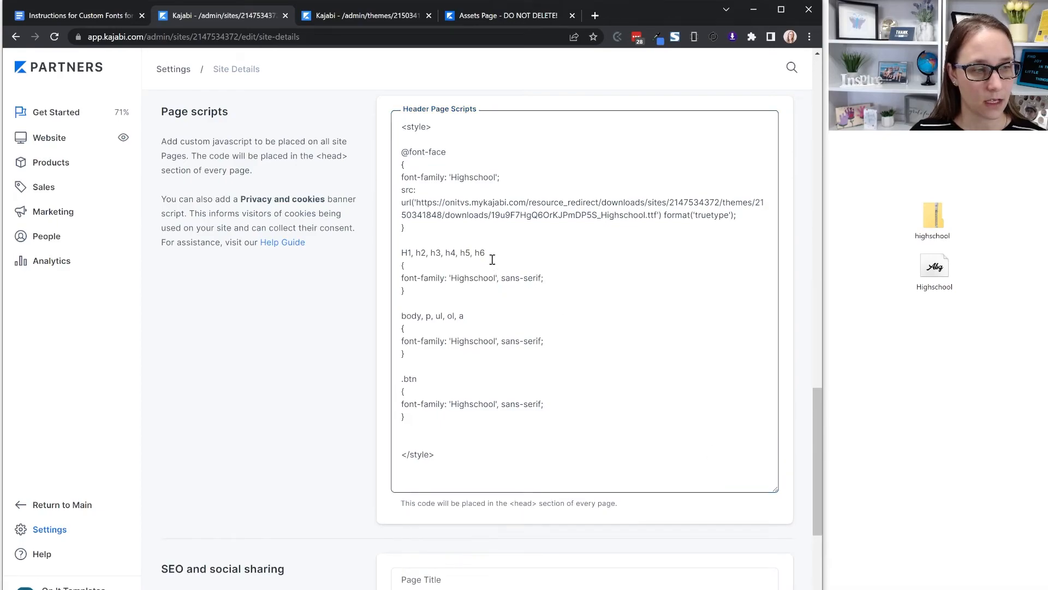
left_click(420, 202)
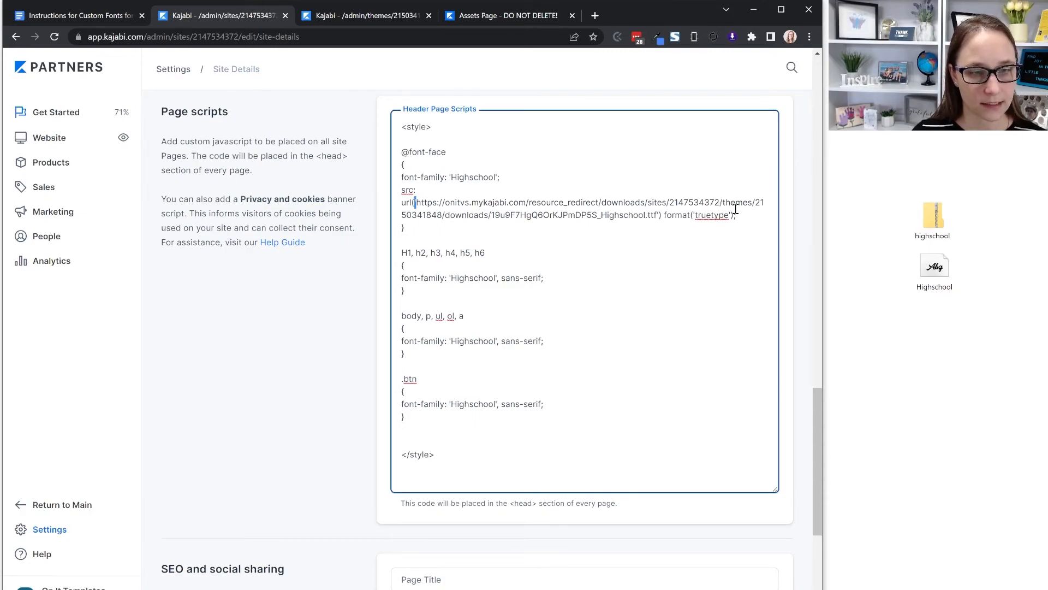
left_click(658, 214)
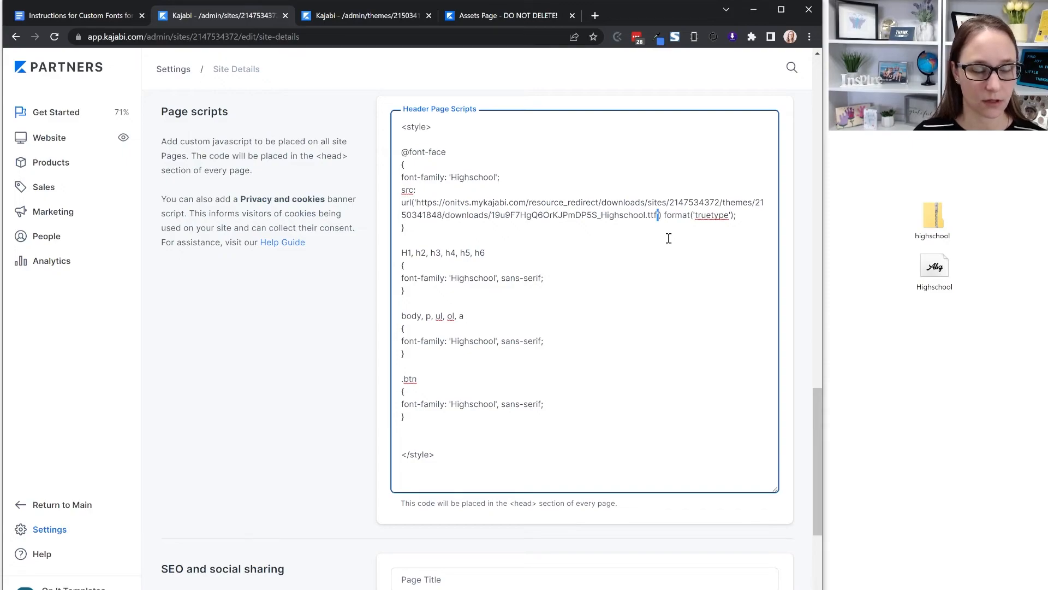
key("Down")
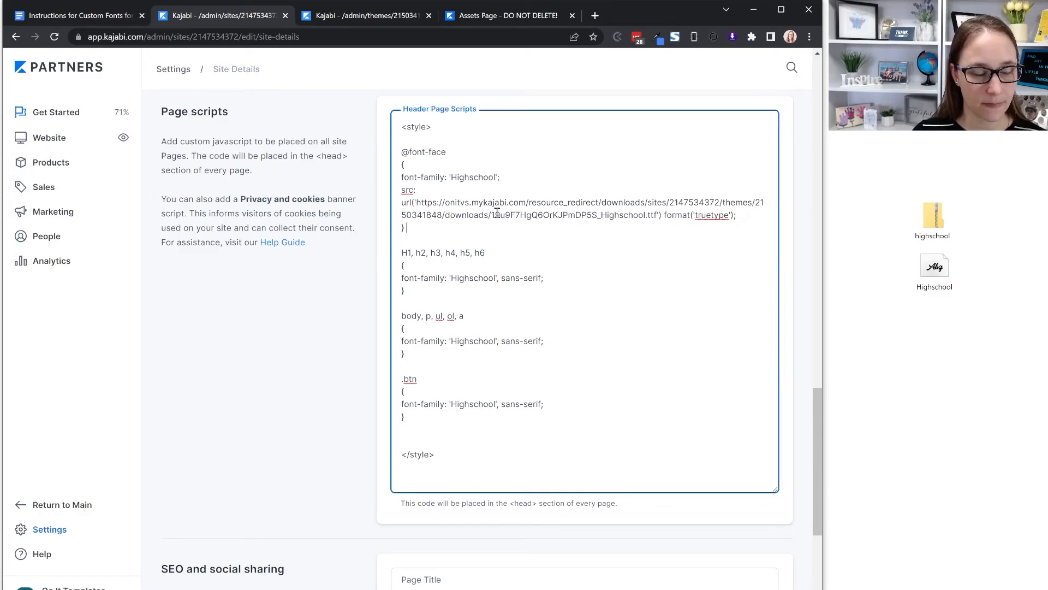
Review the Common Mistakes list again and check the font name in the .btn rule of the Header Page Scripts.
left_click(66, 16)
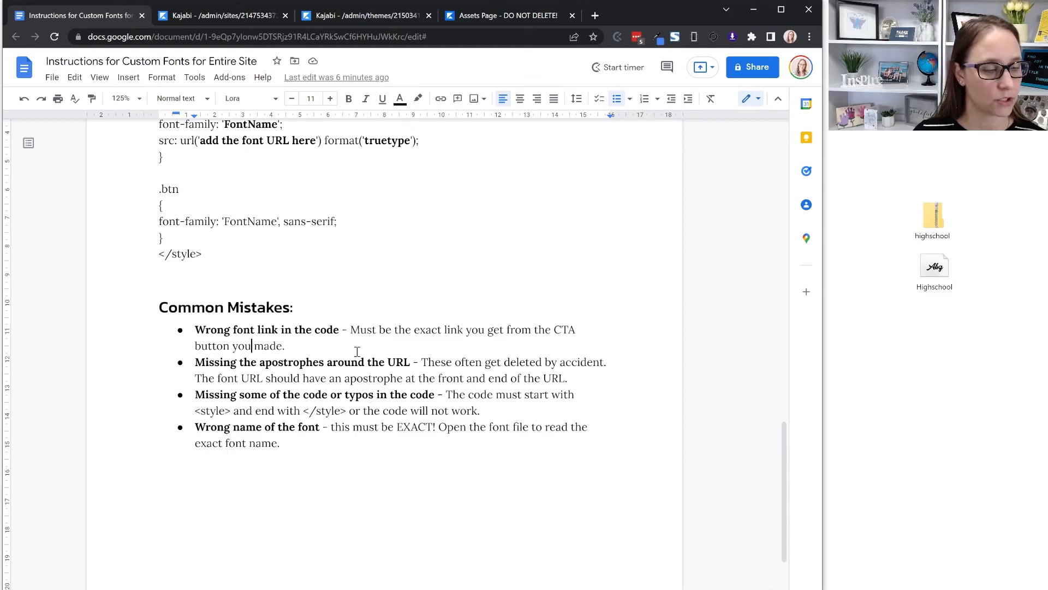
left_click(223, 15)
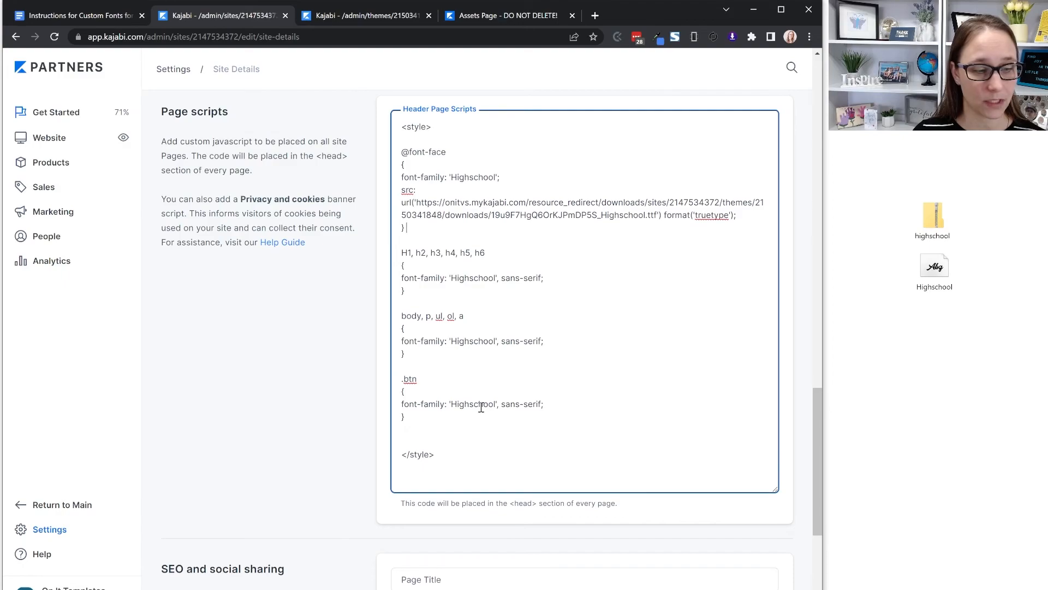
left_click_drag(496, 406, 454, 413)
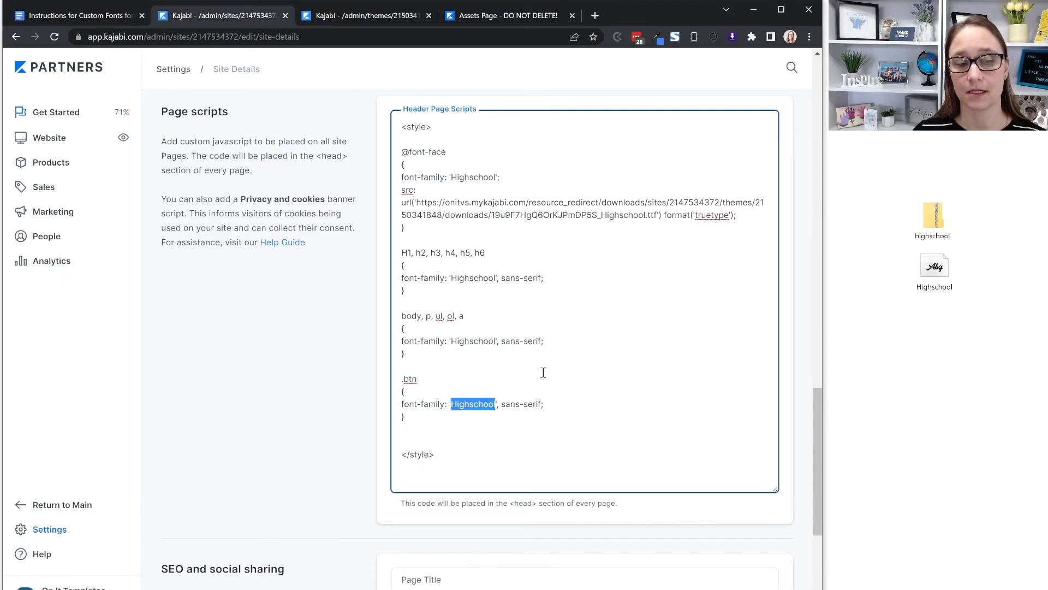